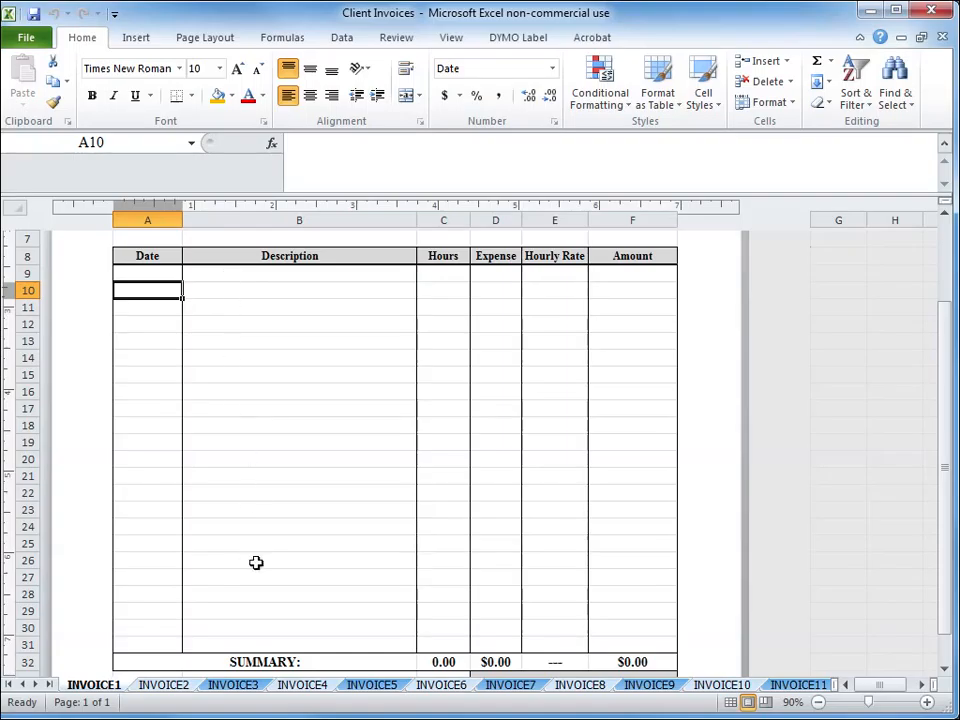
Inspect the formulas behind the hours, expense and amount totals in the SUMMARY row and the AMOUNT DUE cell
scroll(261, 578, down, 1)
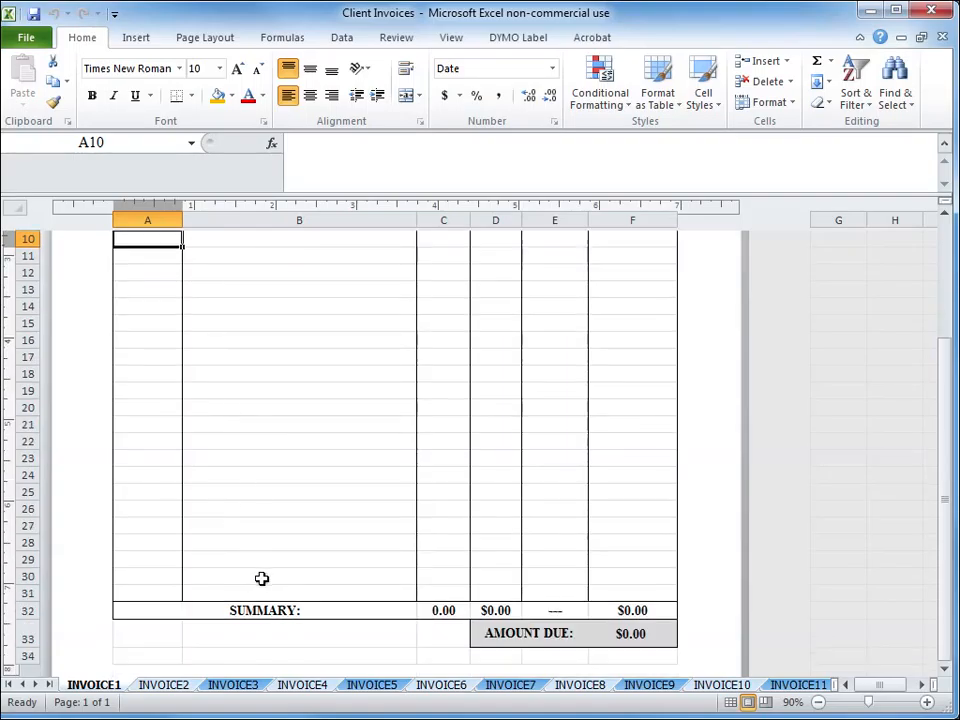
click(443, 610)
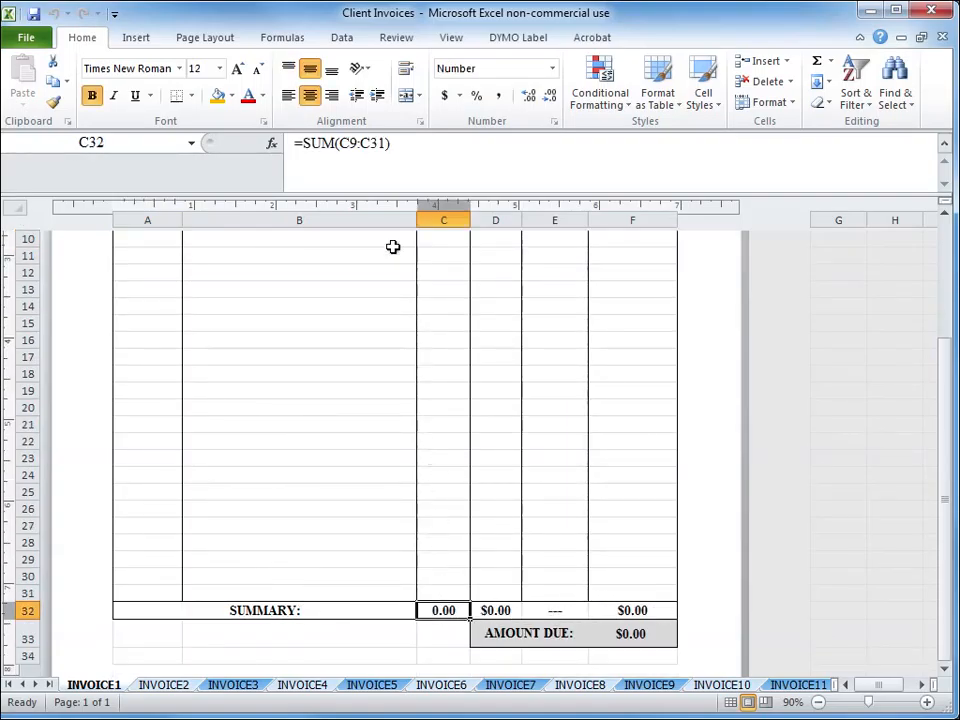
click(496, 608)
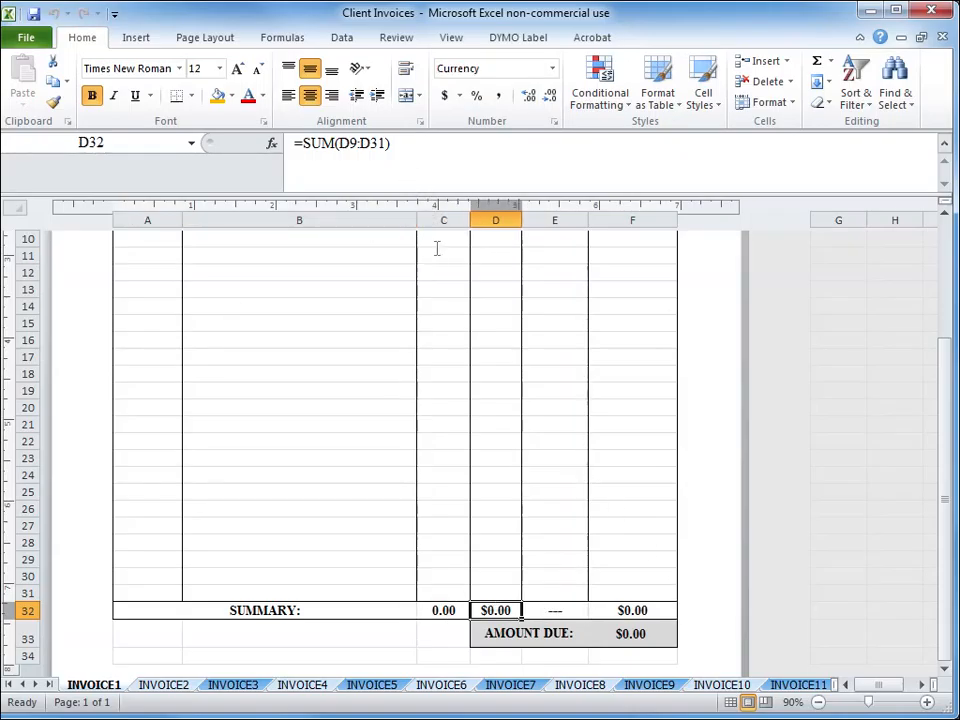
click(656, 612)
click(643, 633)
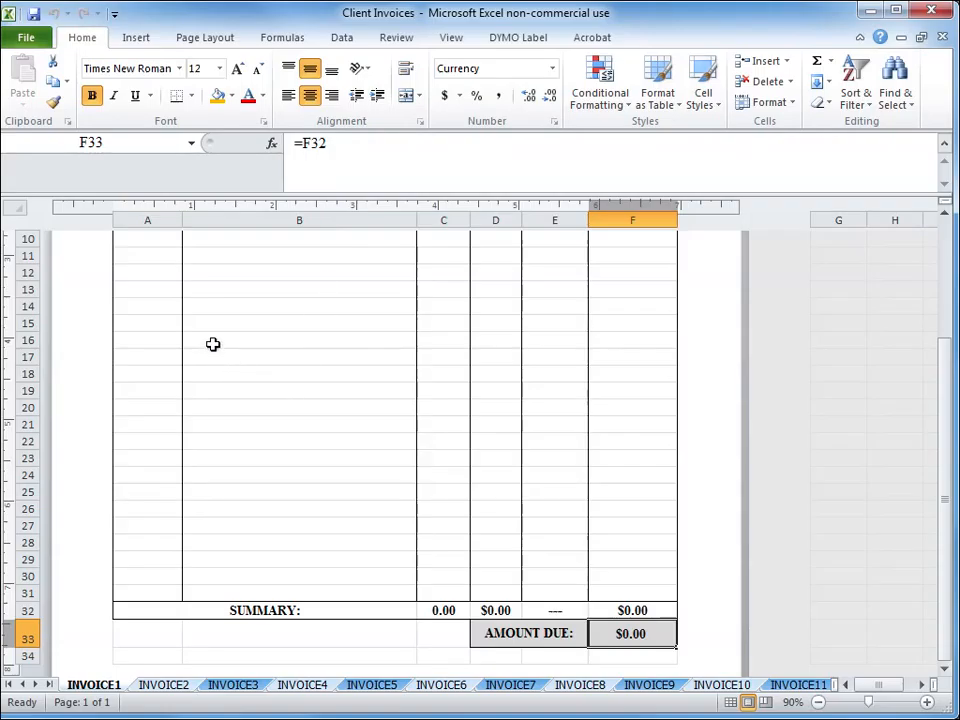
Insert a new sheet row at row 16 of the invoice table and check the AMOUNT DUE formula
click(212, 343)
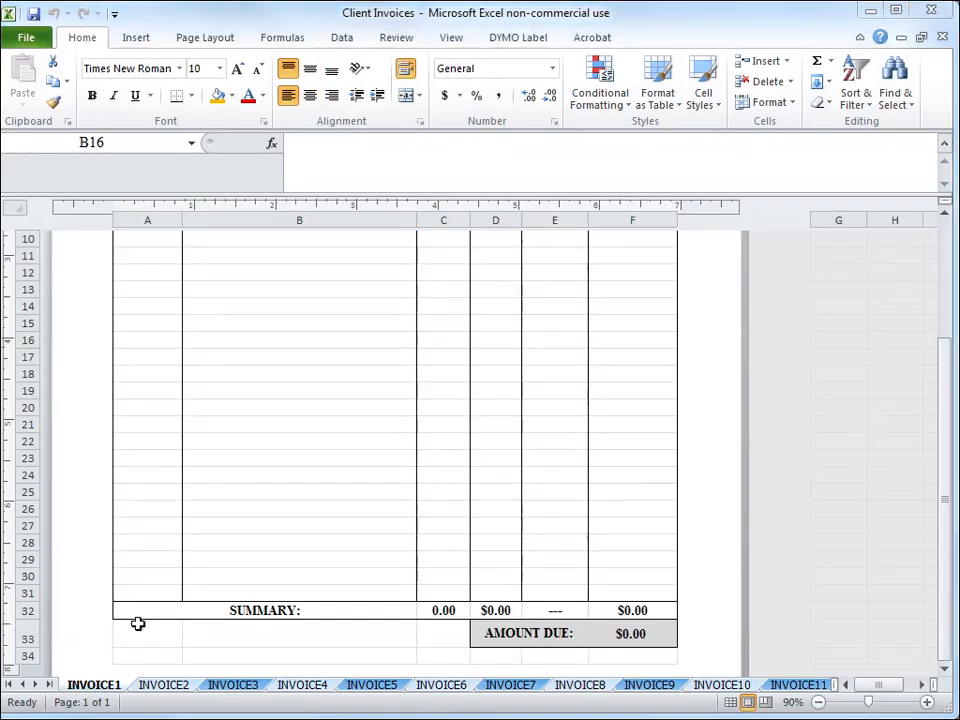
click(788, 62)
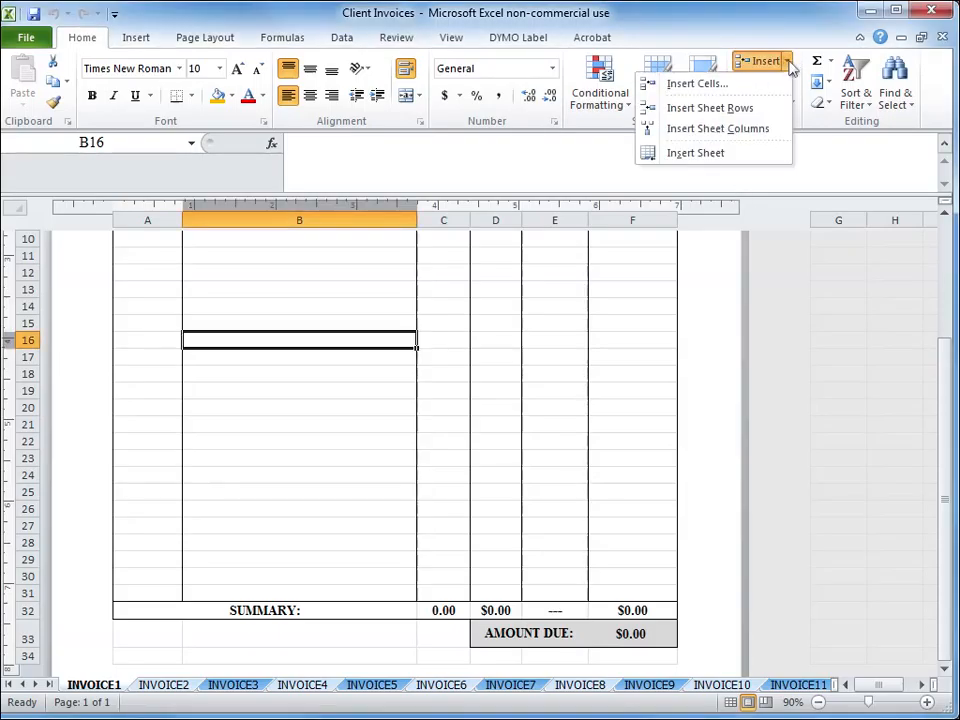
click(737, 113)
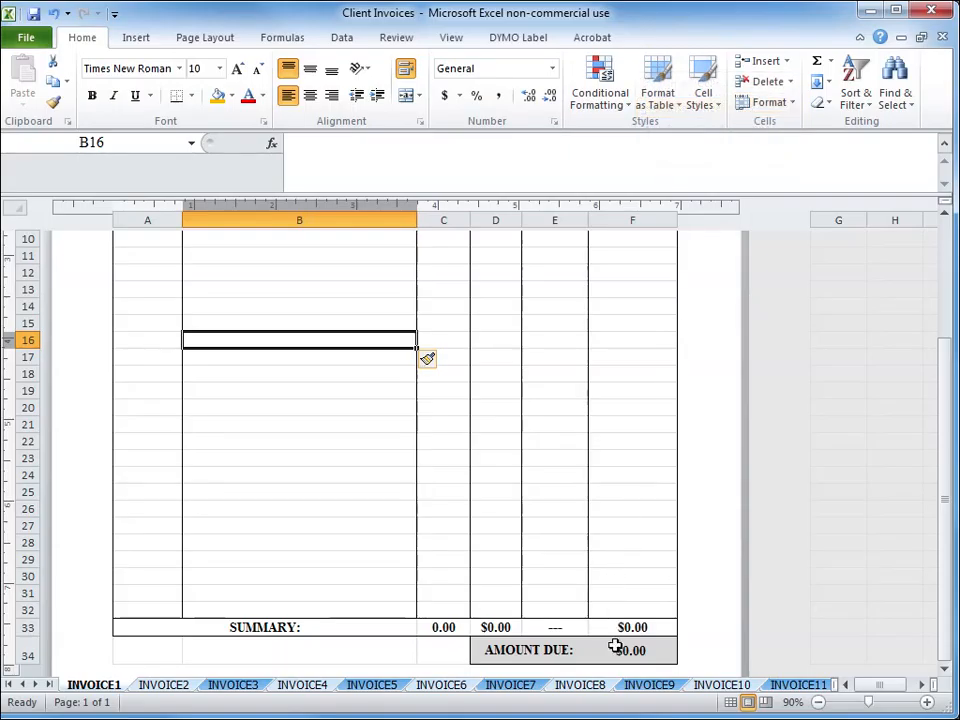
click(622, 651)
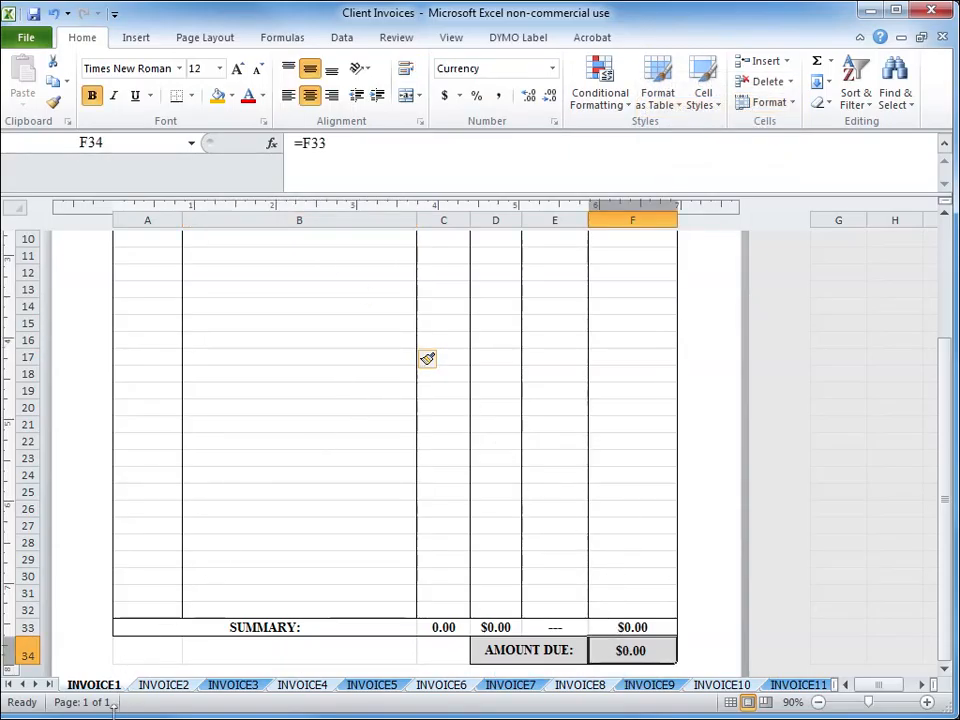
click(253, 395)
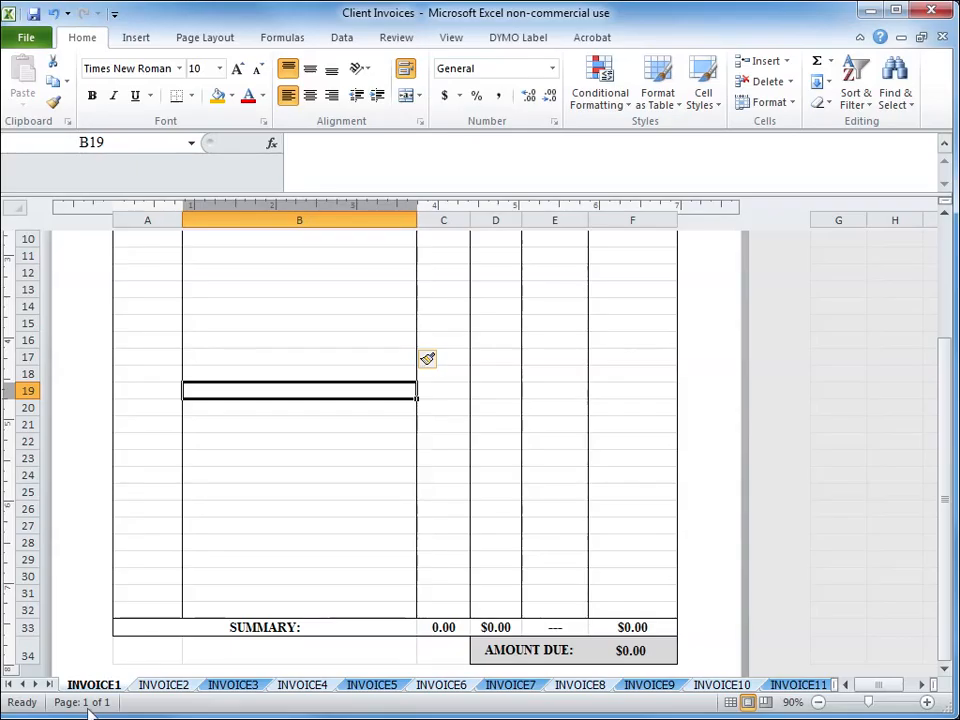
Enter the attorney's full name followed by ", ESQUIRE" in cell A9 as the first timekeeper heading
key(ctrl+Home)
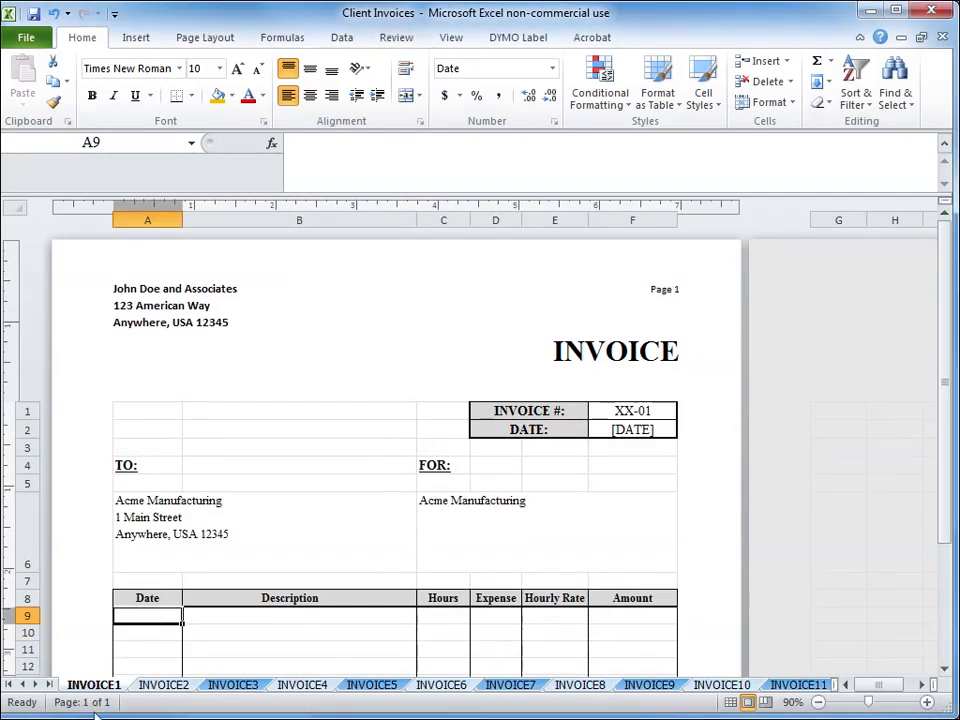
text(JOHN)
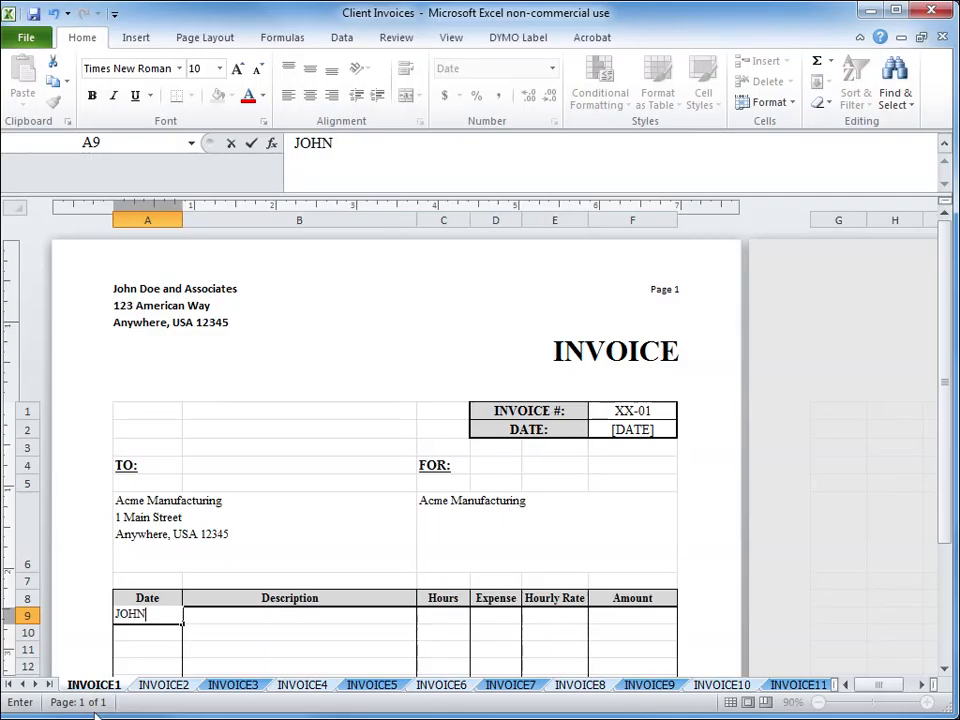
text( DOE, ESQUIRE)
key(Return)
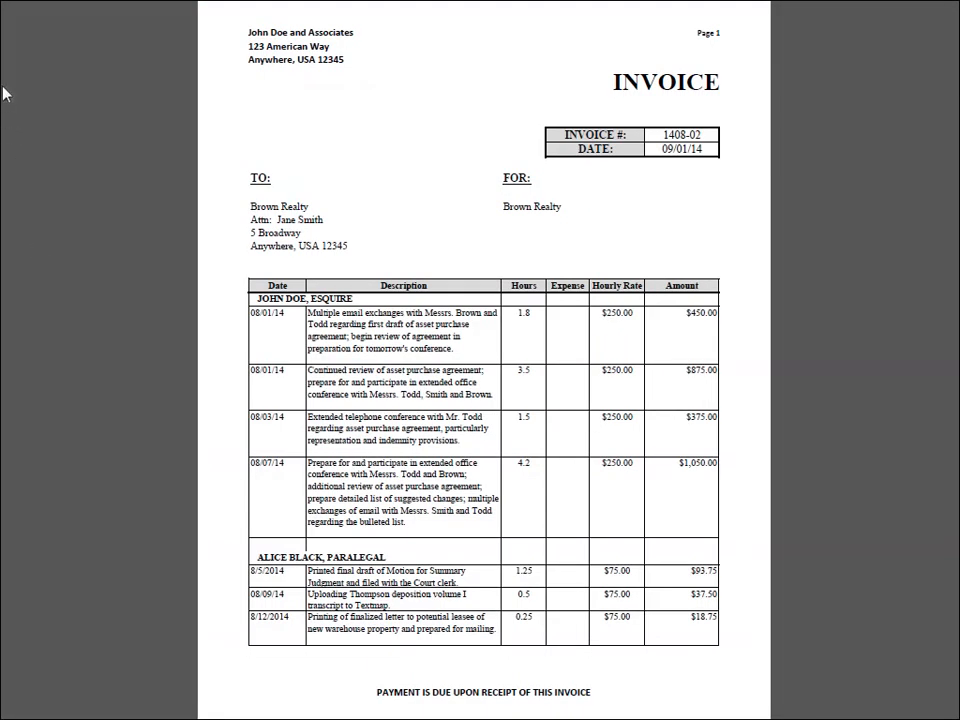
Review all three pages of the sample Brown Realty invoice with entries grouped by timekeeper, and close it
key(Right)
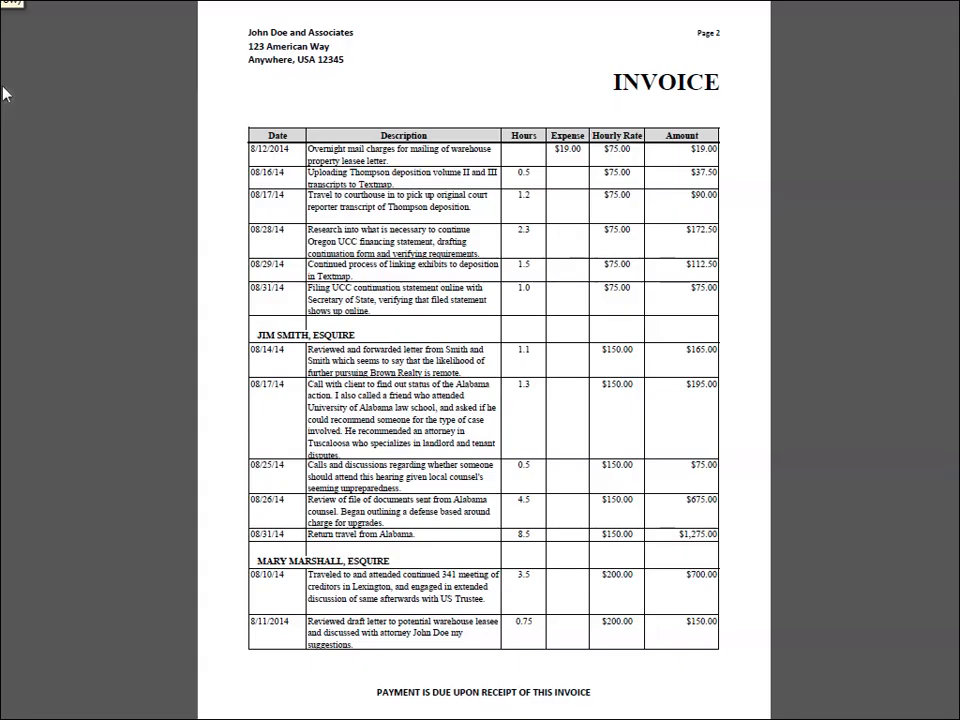
key(Right)
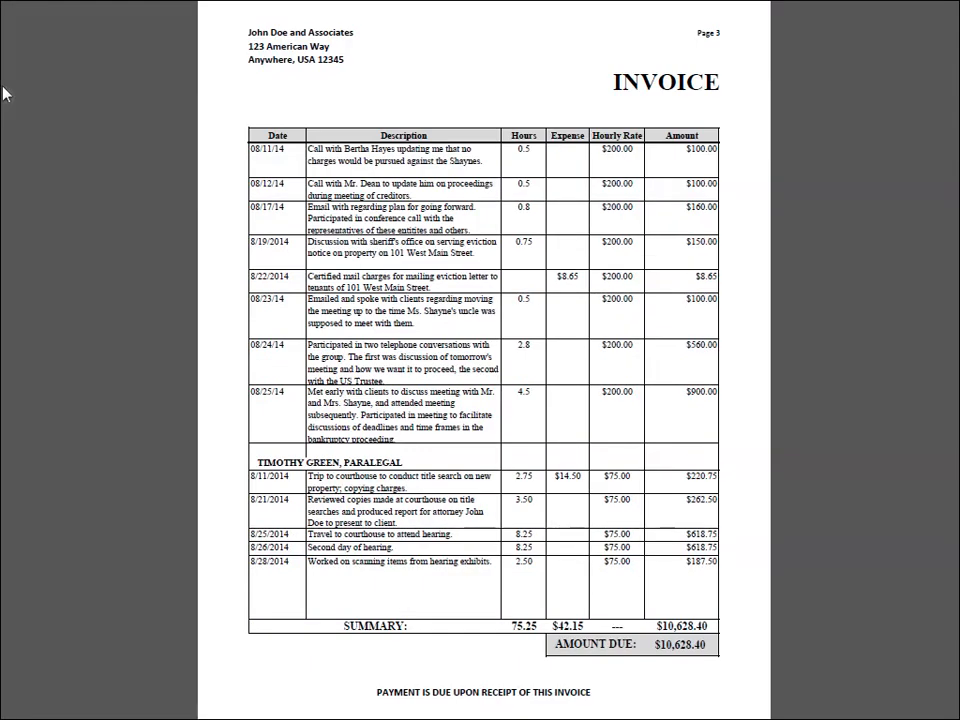
key(Left)
key(Left)
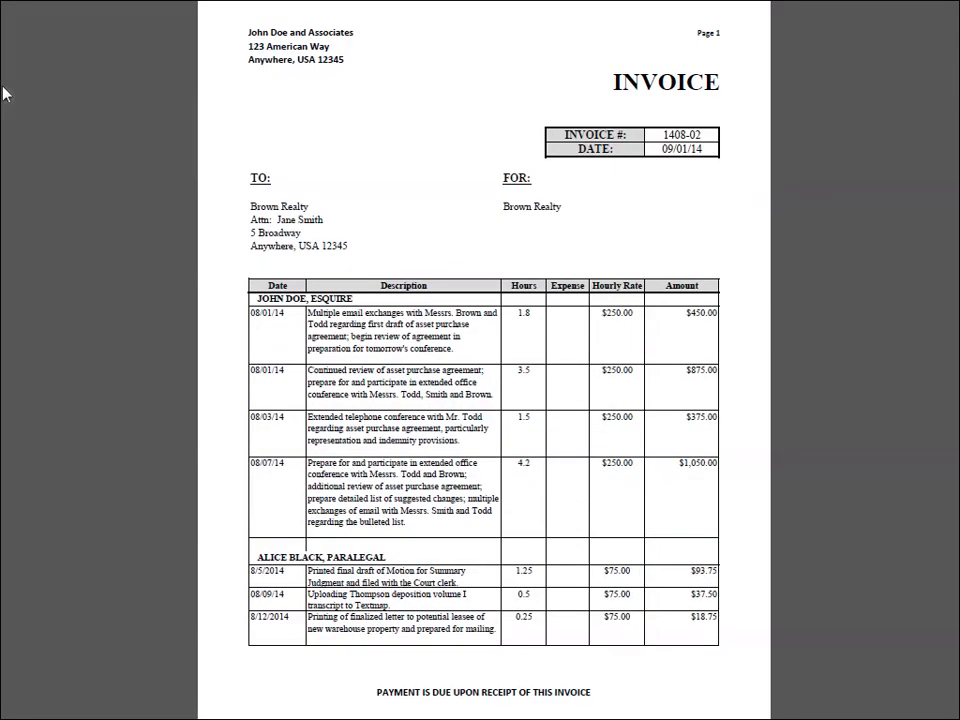
key(Escape)
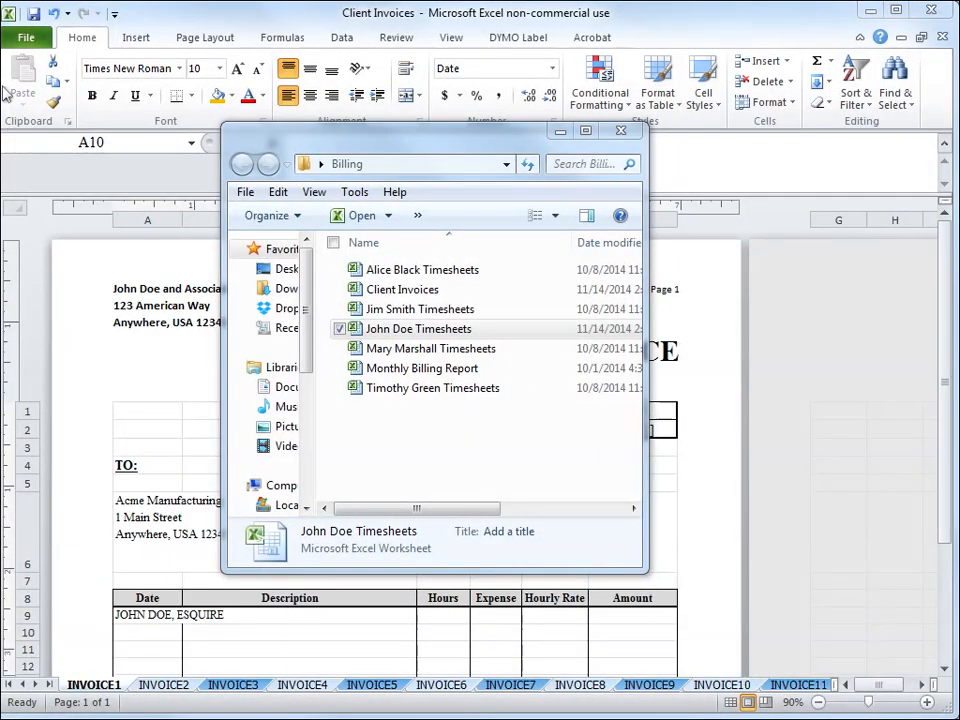
Open the attorney's timesheets workbook and go to the Acme Manufacturing timesheet
key(Return)
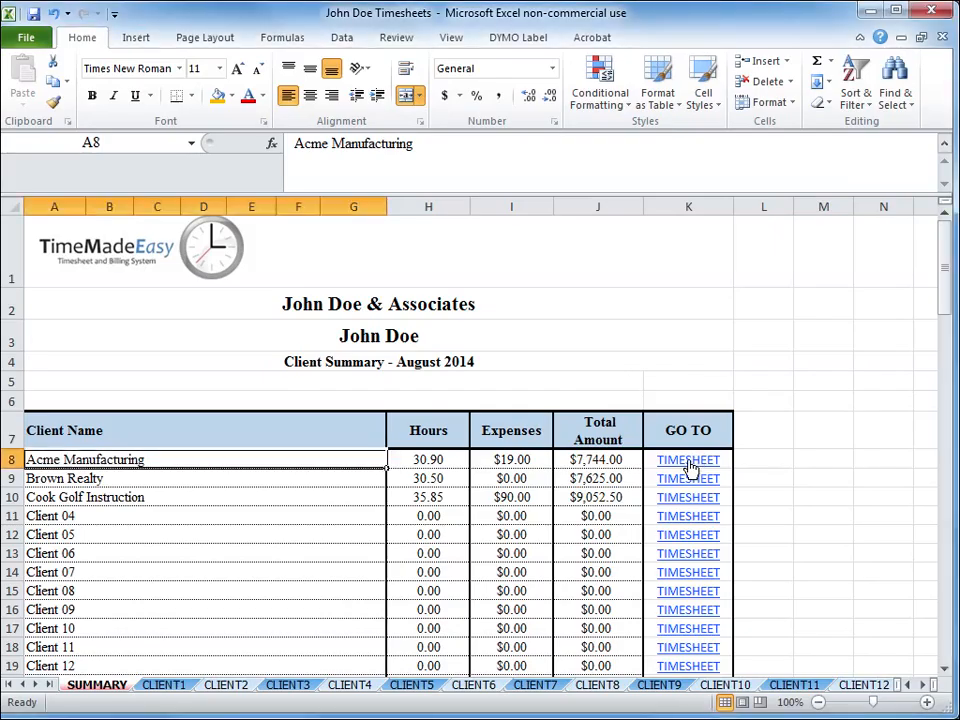
click(696, 461)
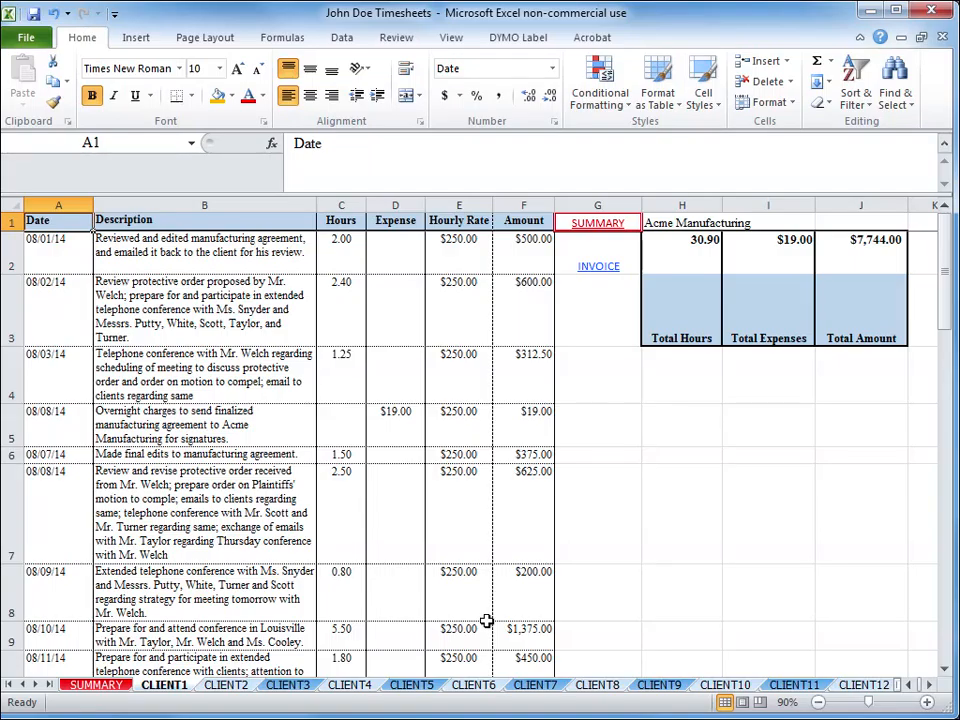
Sort the Acme Manufacturing time entries in columns A to D by date, oldest to newest
key(ctrl+s)
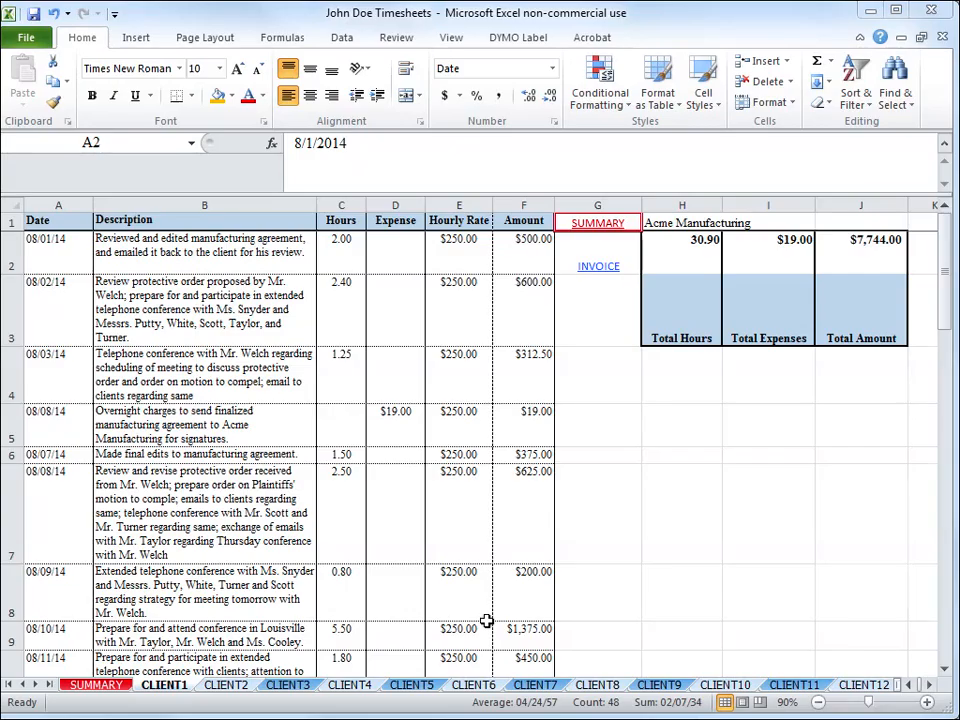
click(84, 713)
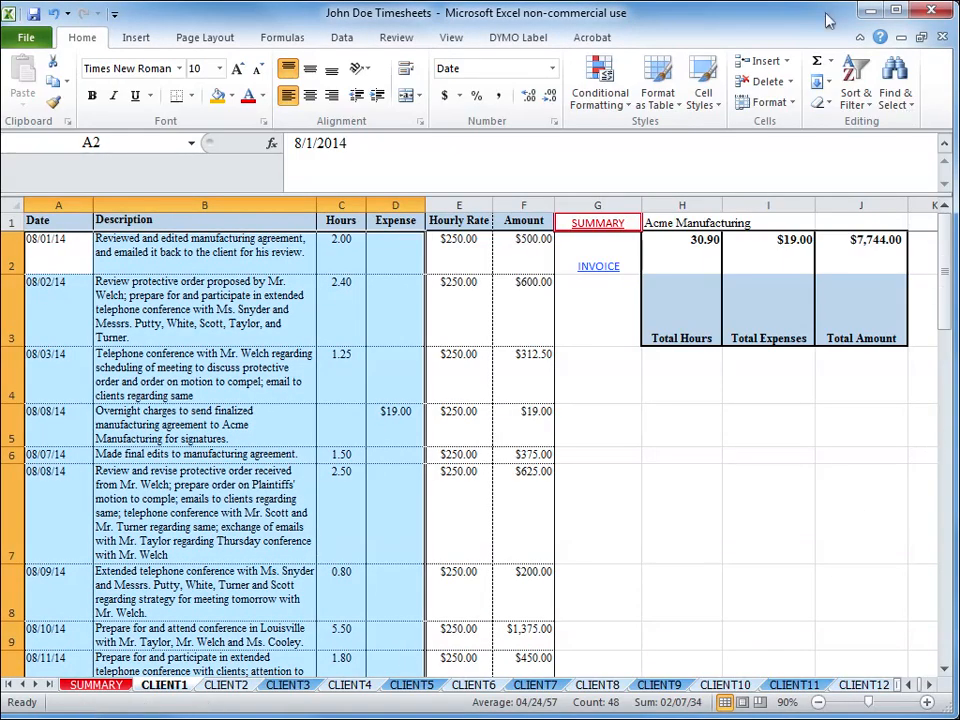
click(856, 100)
click(816, 127)
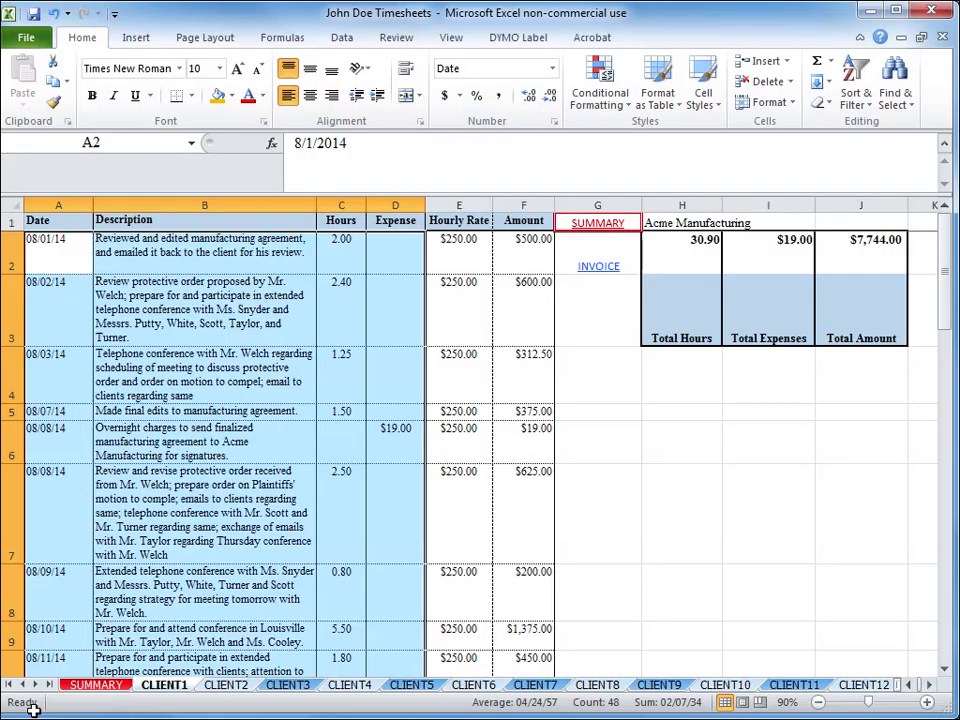
Copy the Acme Manufacturing entries in columns A to F and paste them into the linked INVOICE1 sheet starting at A10
scroll(103, 560, down, 5)
key(ctrl+c)
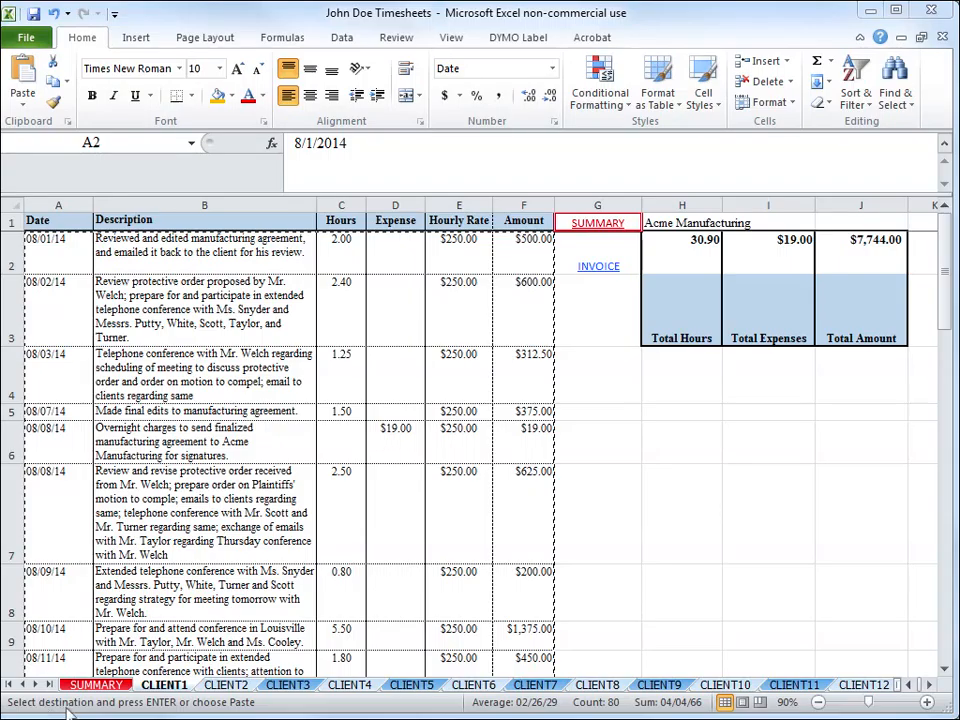
key(ctrl+a)
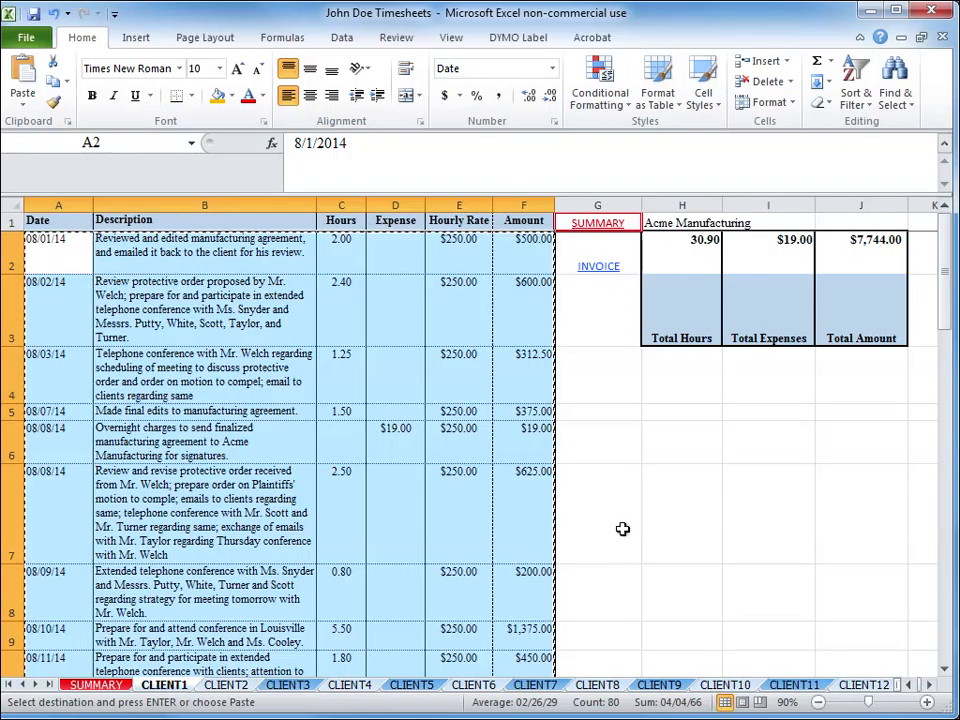
click(600, 267)
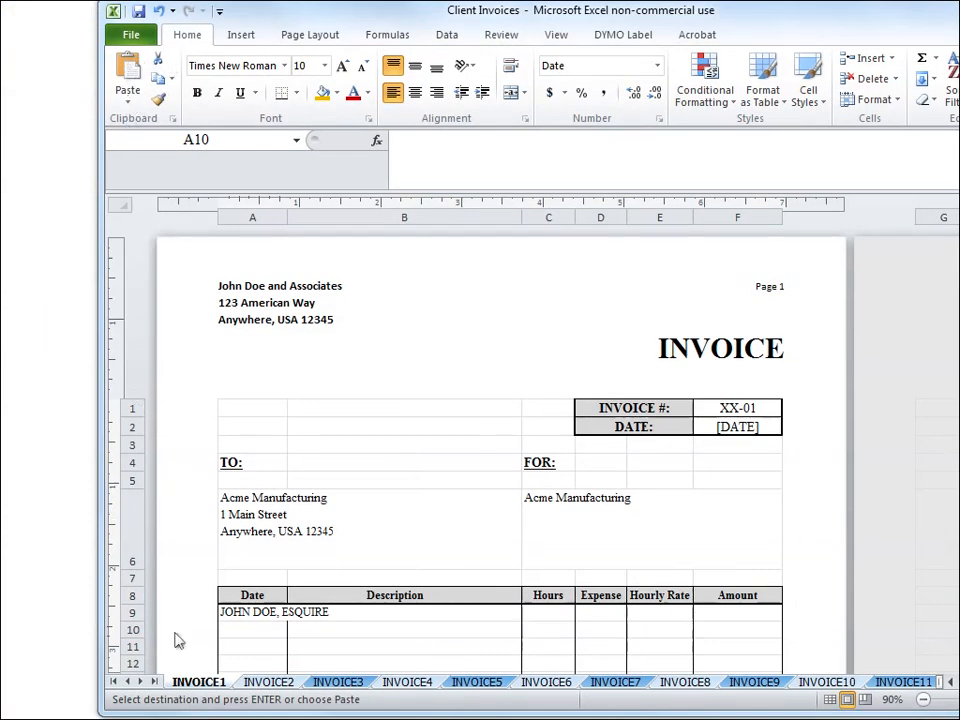
click(250, 630)
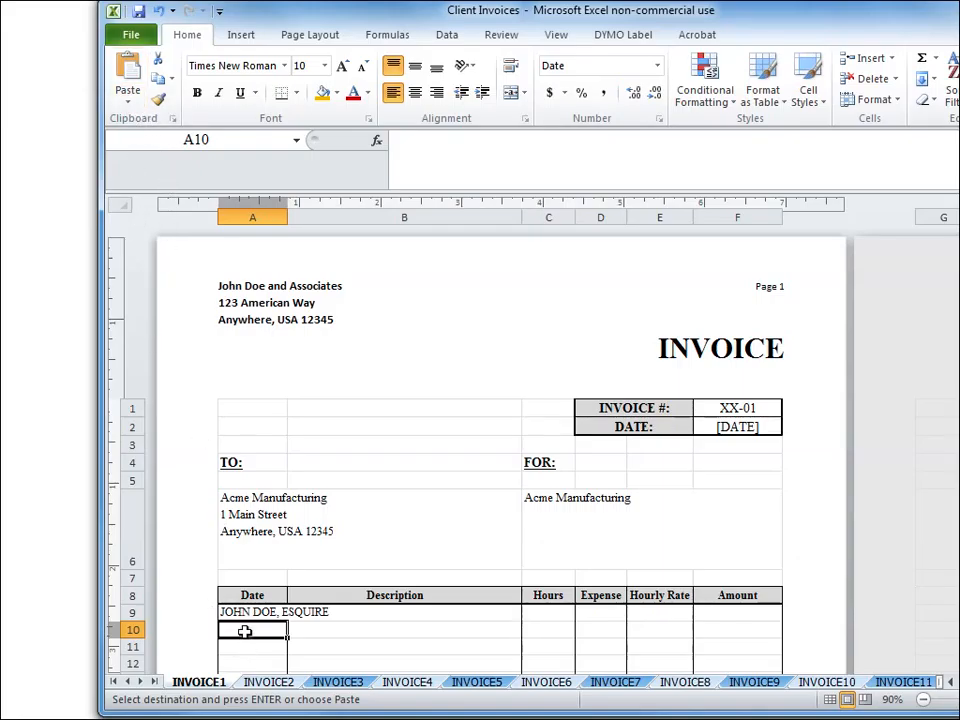
click(128, 96)
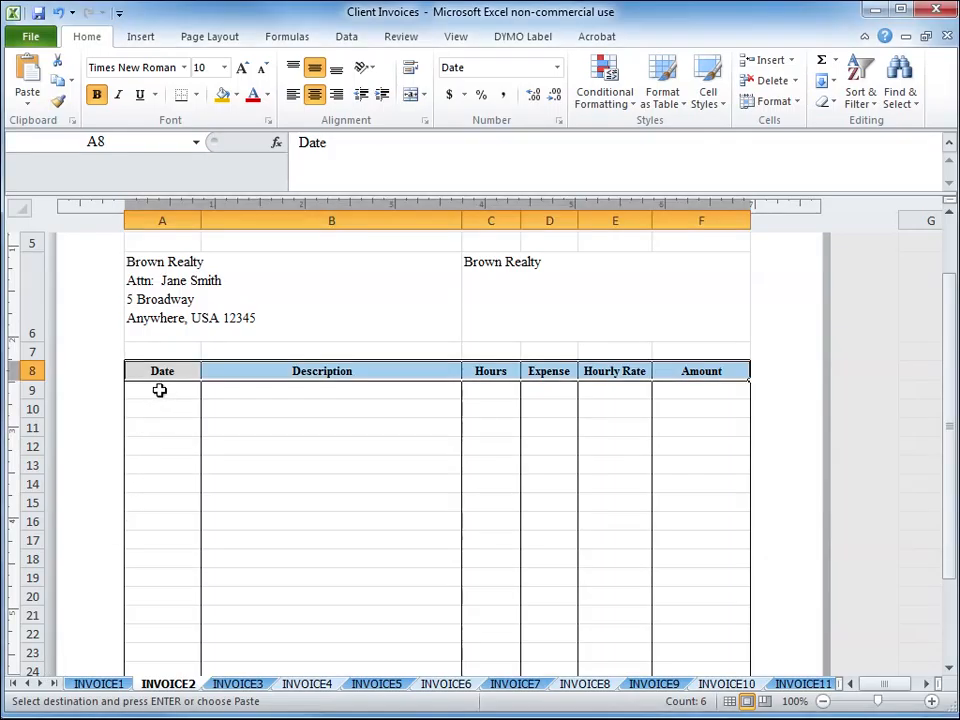
Fill INVOICE2 with the attorney's name and title in A9 and the Brown Realty entries copied from CLIENT2, starting at A10
click(161, 391)
click(86, 713)
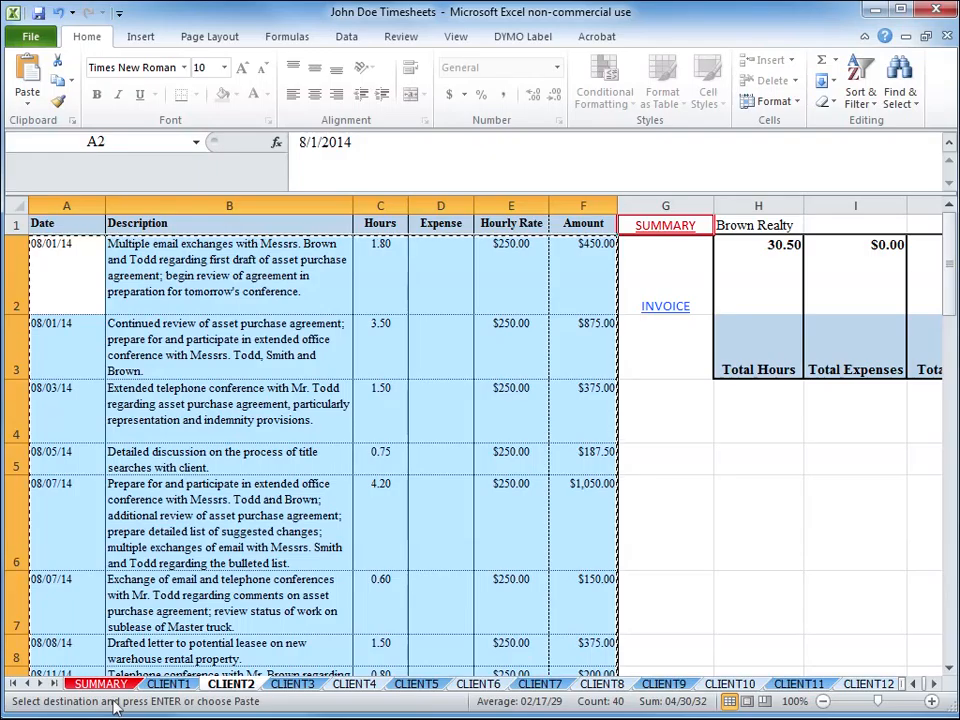
click(114, 701)
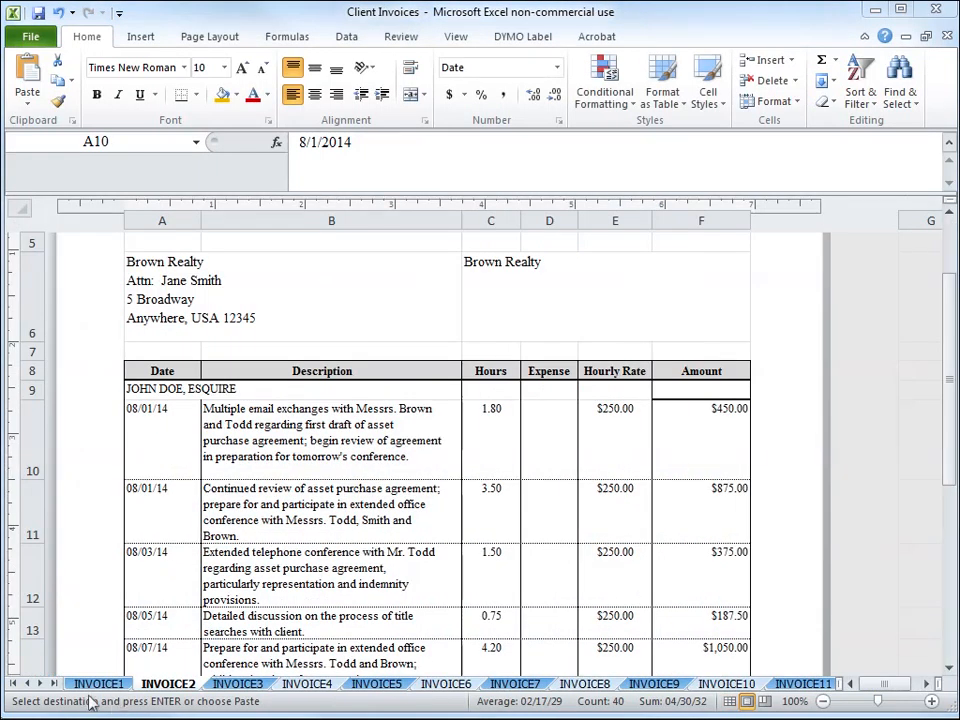
key(ctrl+v)
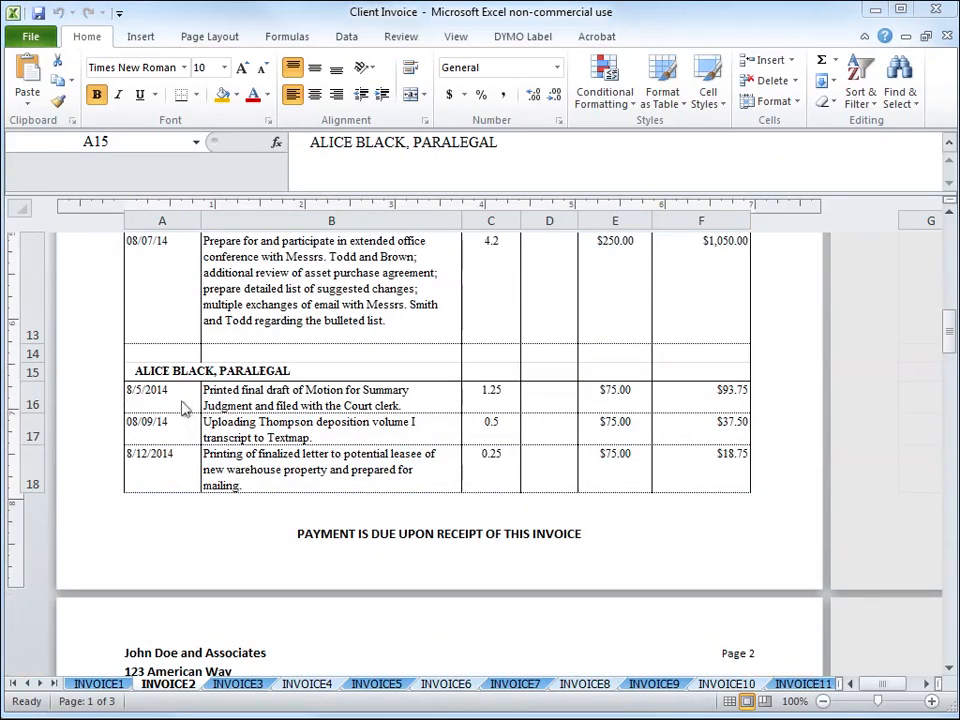
Review the completed Brown Realty invoice from the timekeeper sections down to the past due and amount due totals
scroll(183, 407, down, 5)
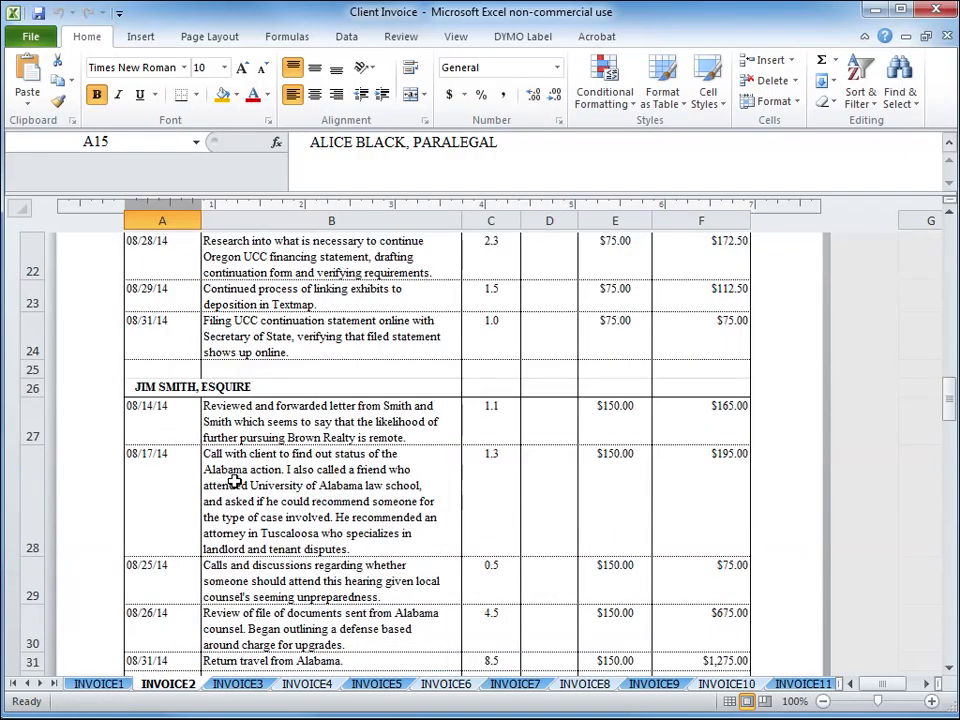
scroll(221, 468, down, 1)
scroll(175, 333, down, 1)
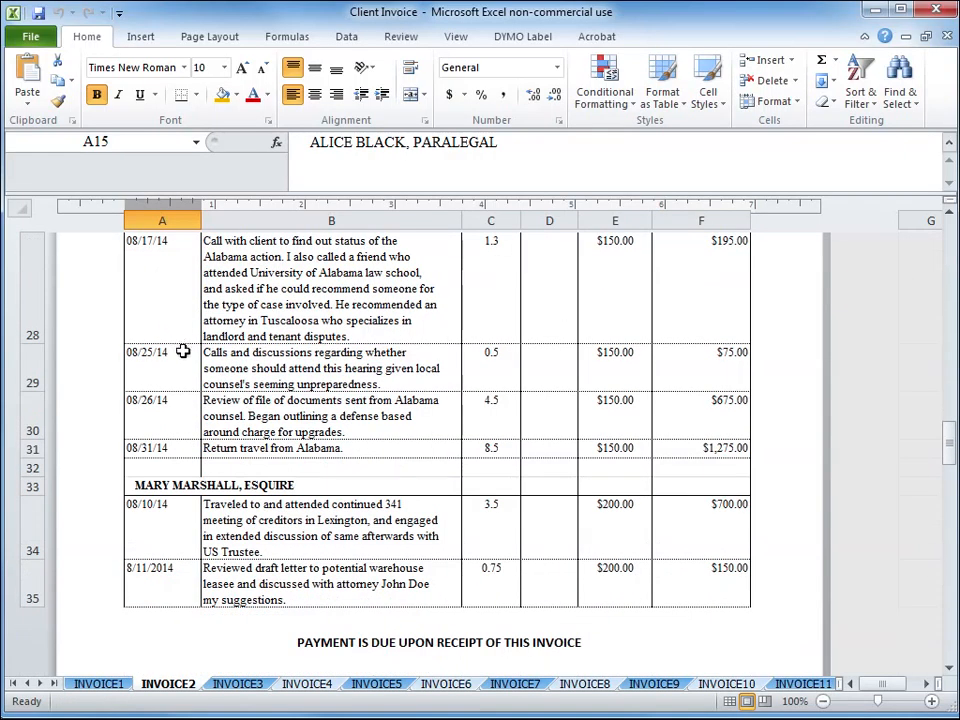
scroll(197, 522, down, 4)
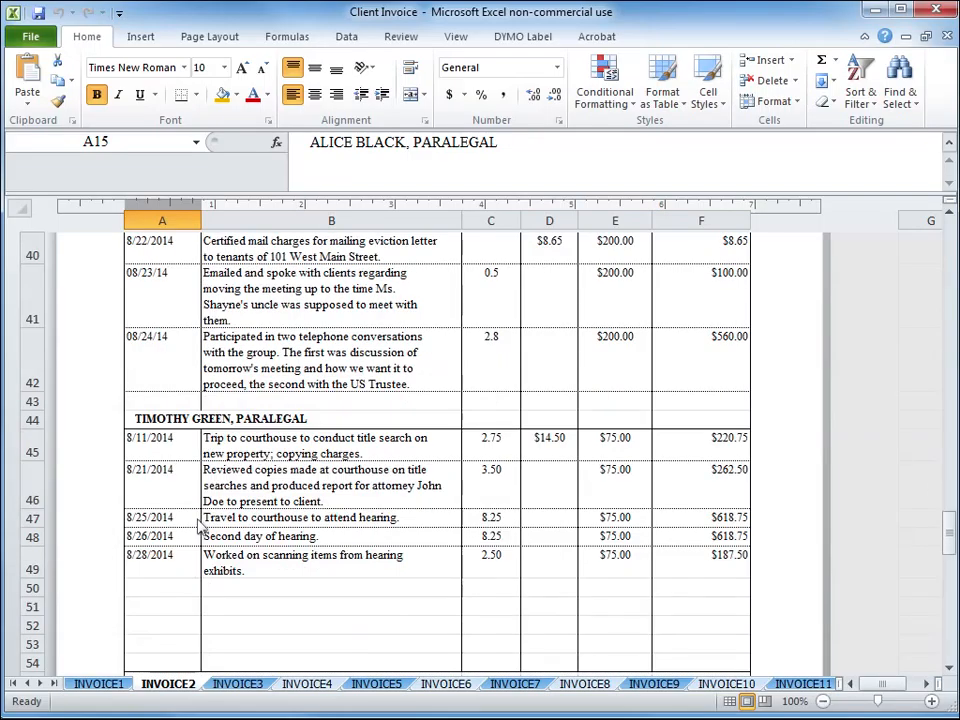
scroll(198, 540, down, 1)
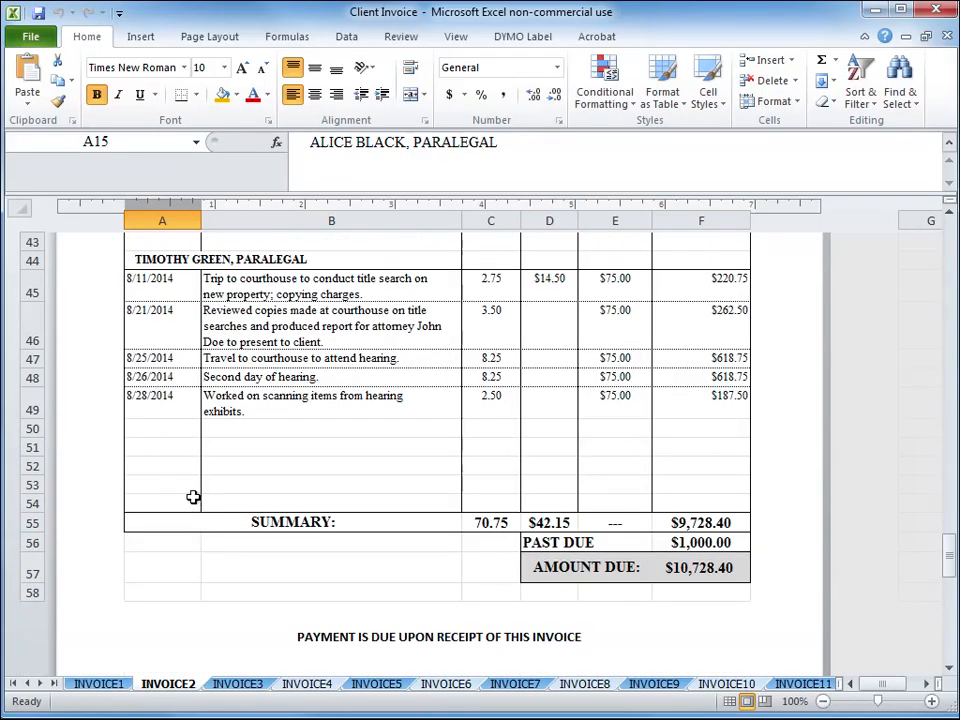
scroll(193, 497, up, 7)
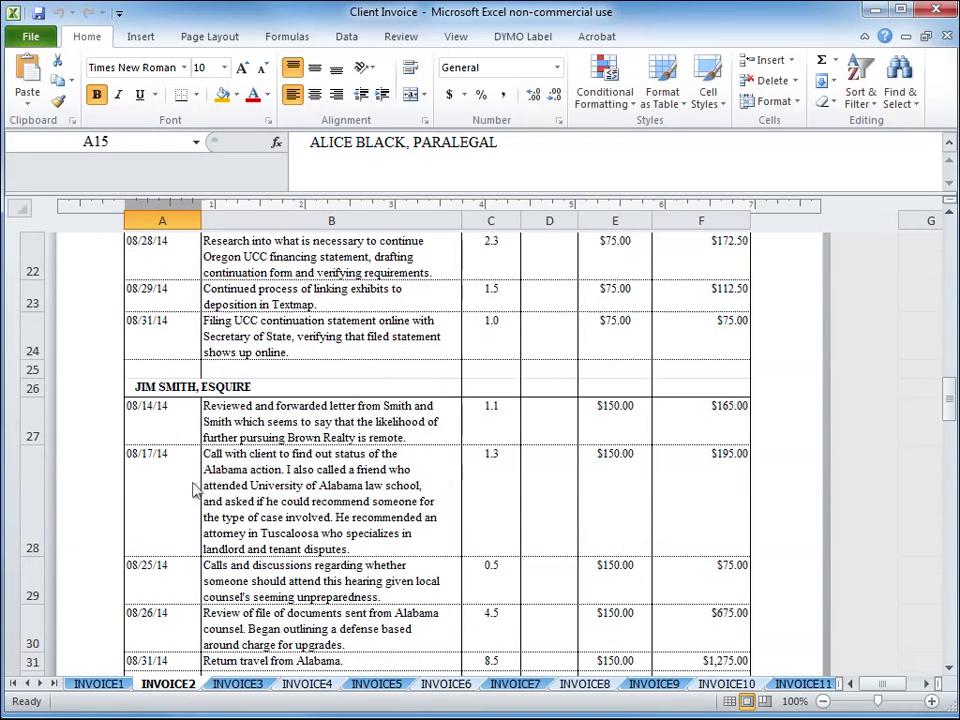
scroll(193, 495, up, 6)
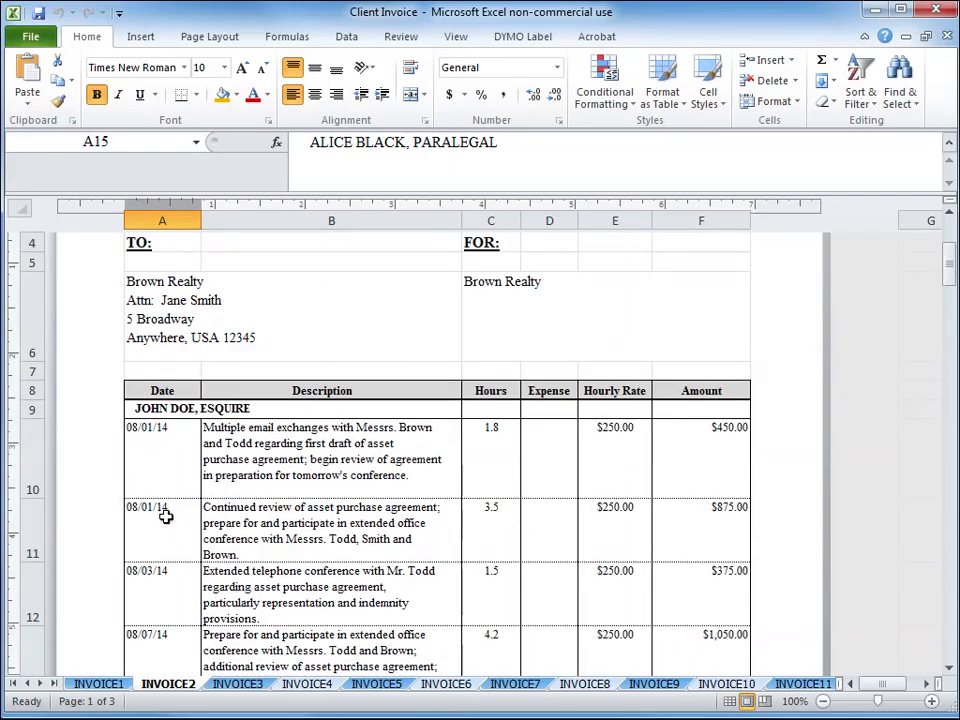
Replace every XX with 1408 and every [DATE] with 09/01/14 throughout the entire Client Invoice workbook
scroll(166, 516, up, 3)
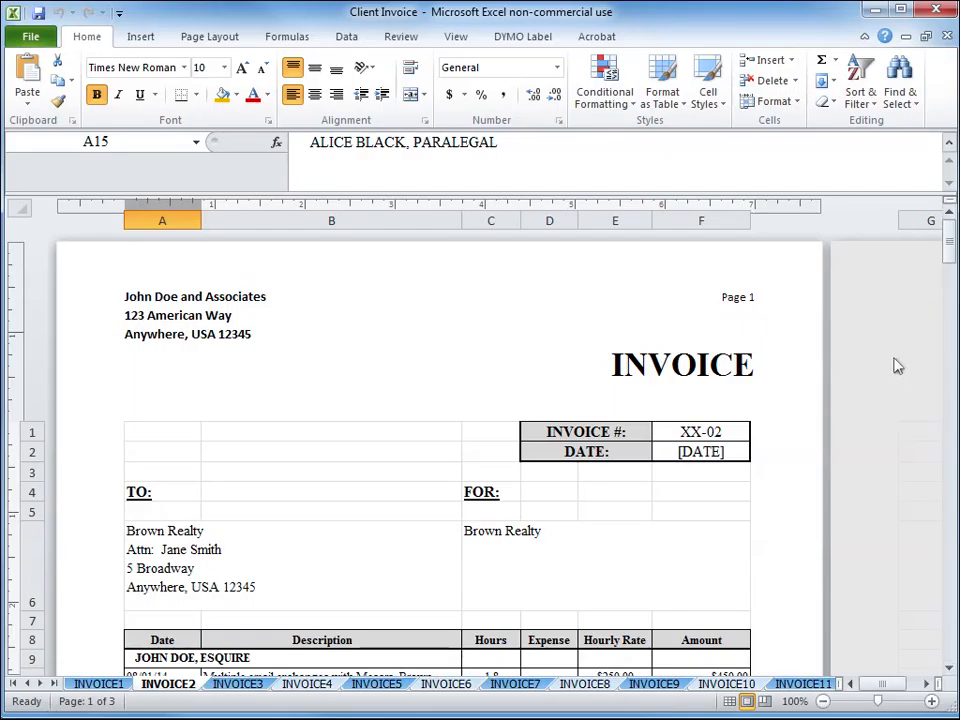
click(899, 82)
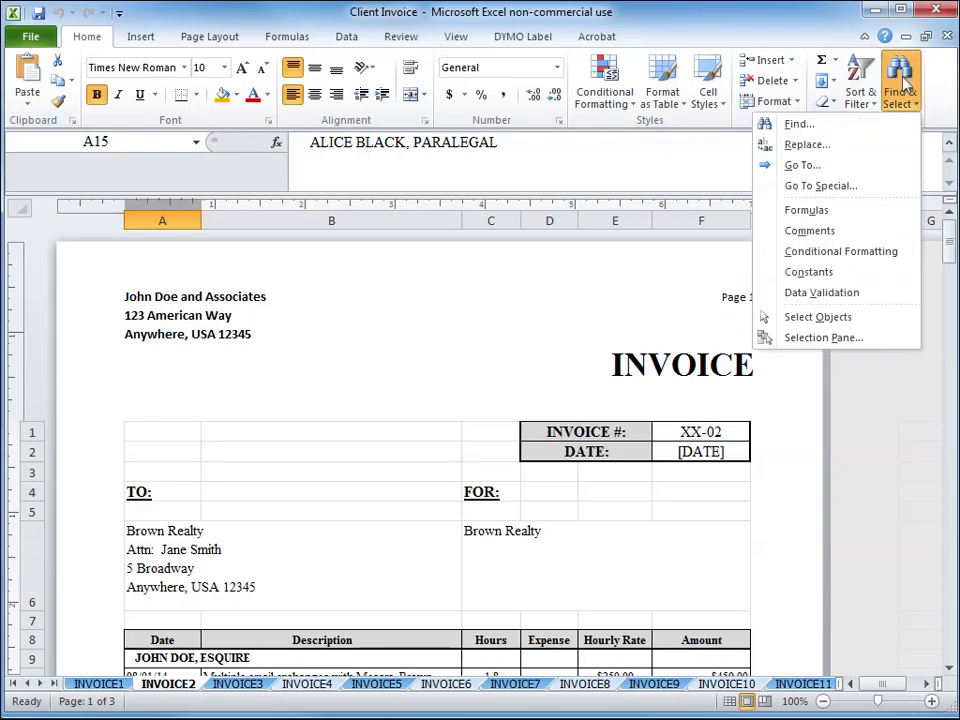
click(803, 149)
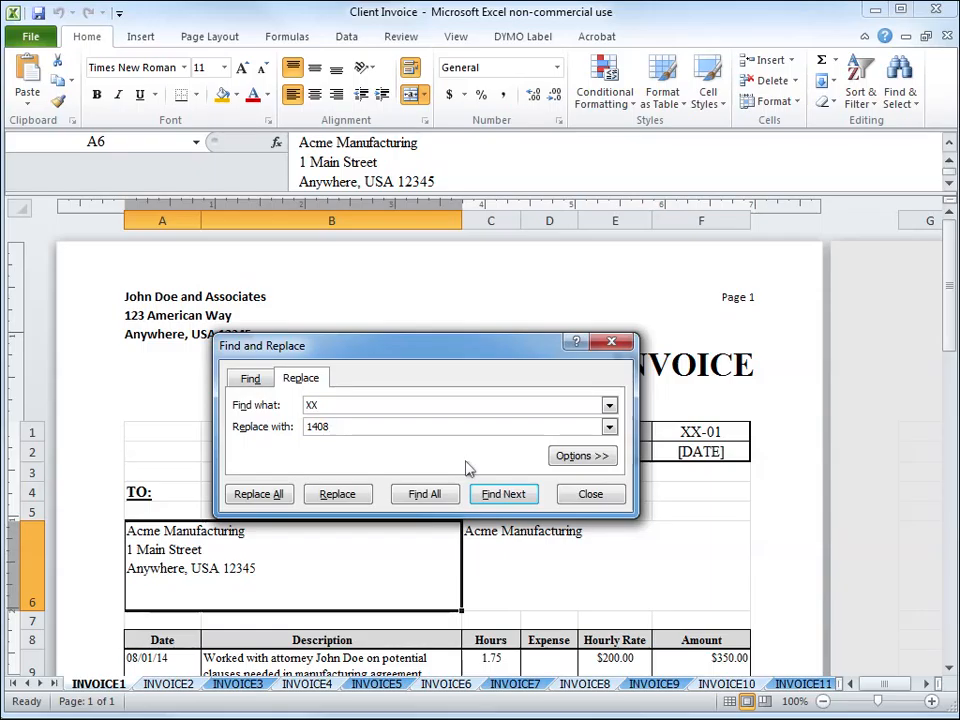
click(577, 456)
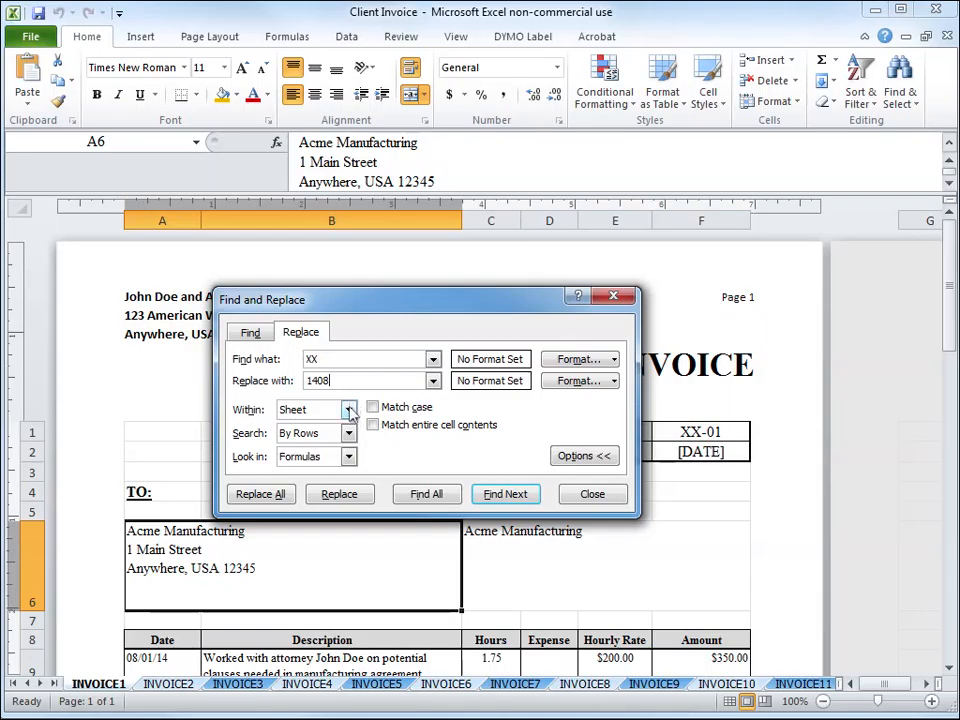
click(348, 412)
click(317, 440)
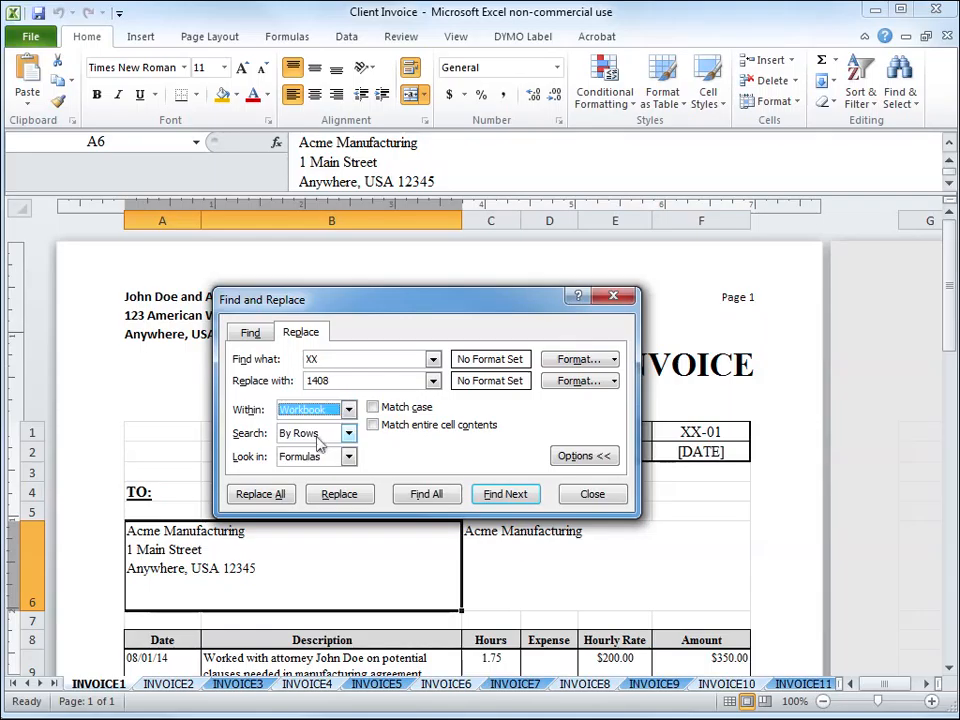
click(252, 497)
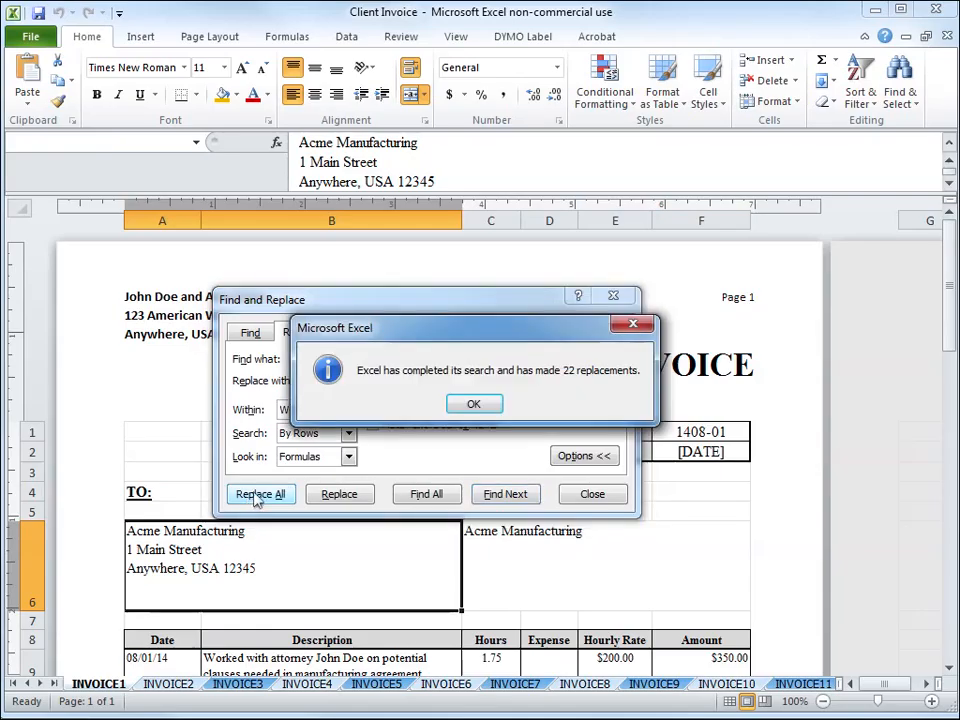
click(473, 406)
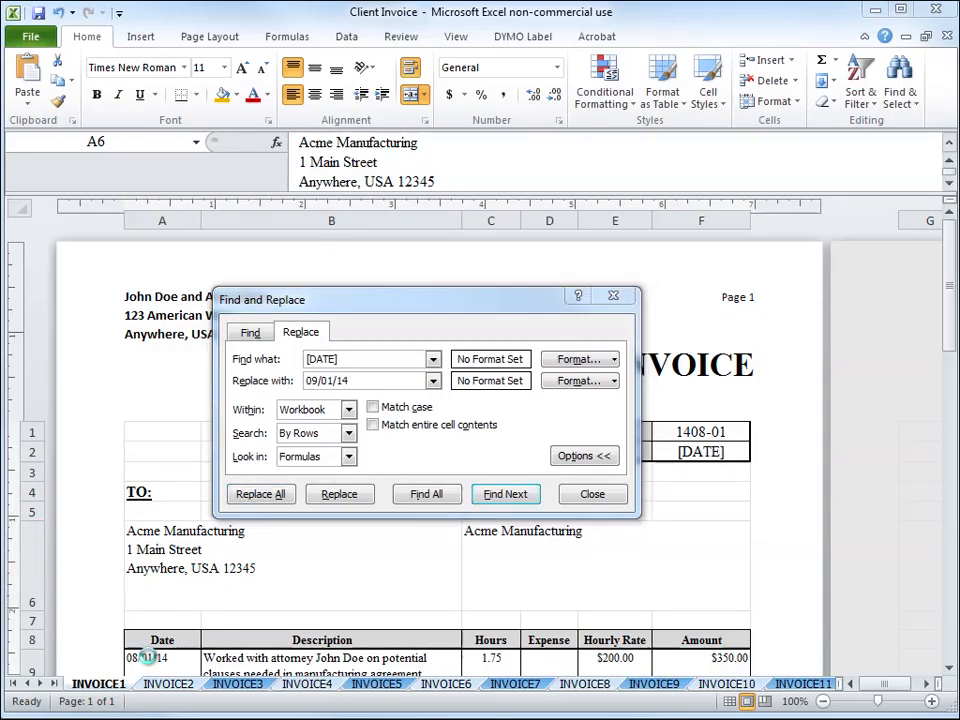
click(260, 494)
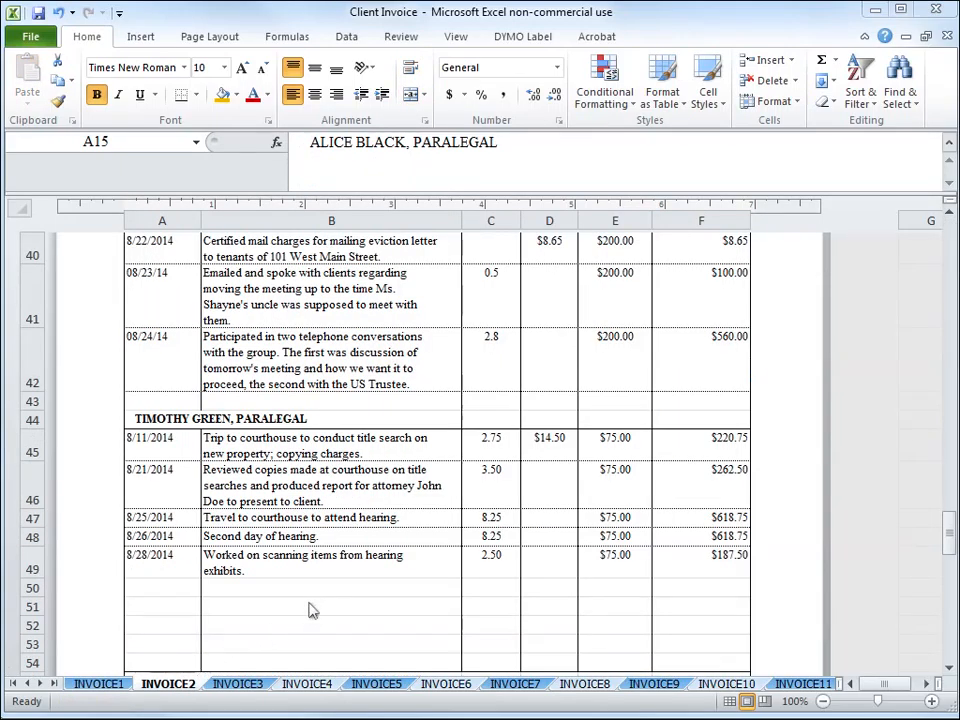
Inspect the past due value, the amount due formula and the summary total's border and fill formatting on INVOICE2
scroll(311, 579, down, 2)
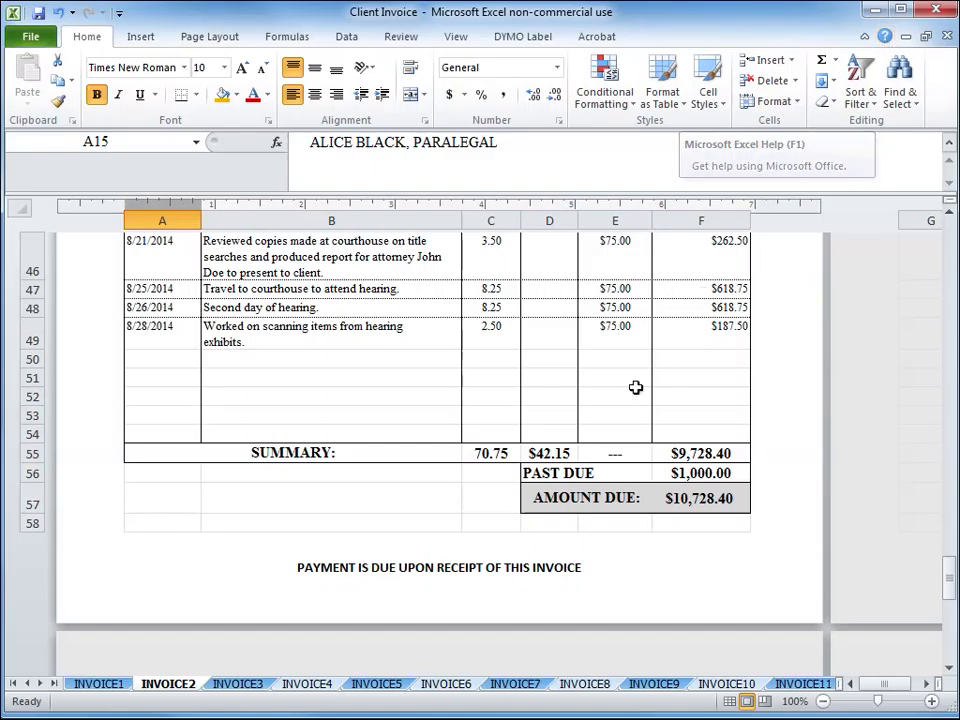
drag(686, 473, 697, 507)
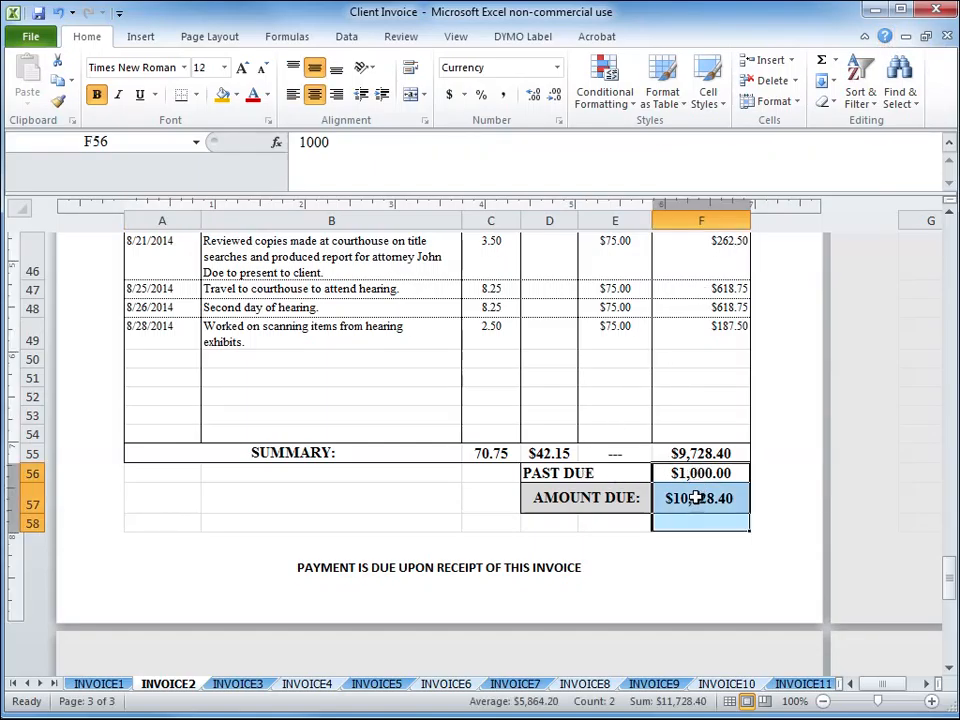
click(686, 498)
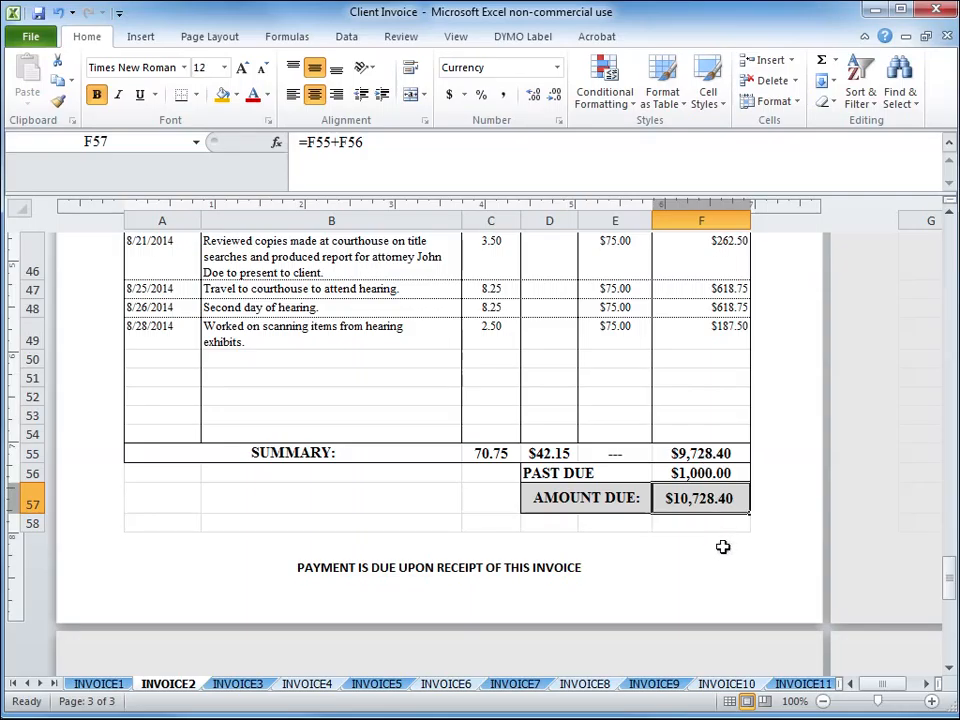
key(Up)
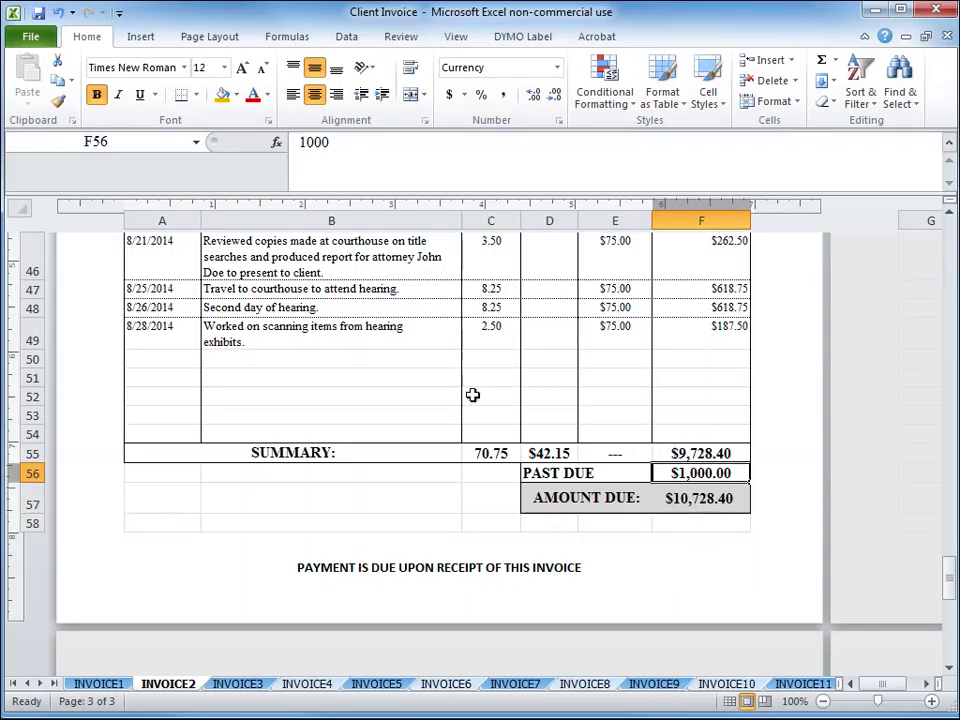
key(Up)
key(ctrl+1)
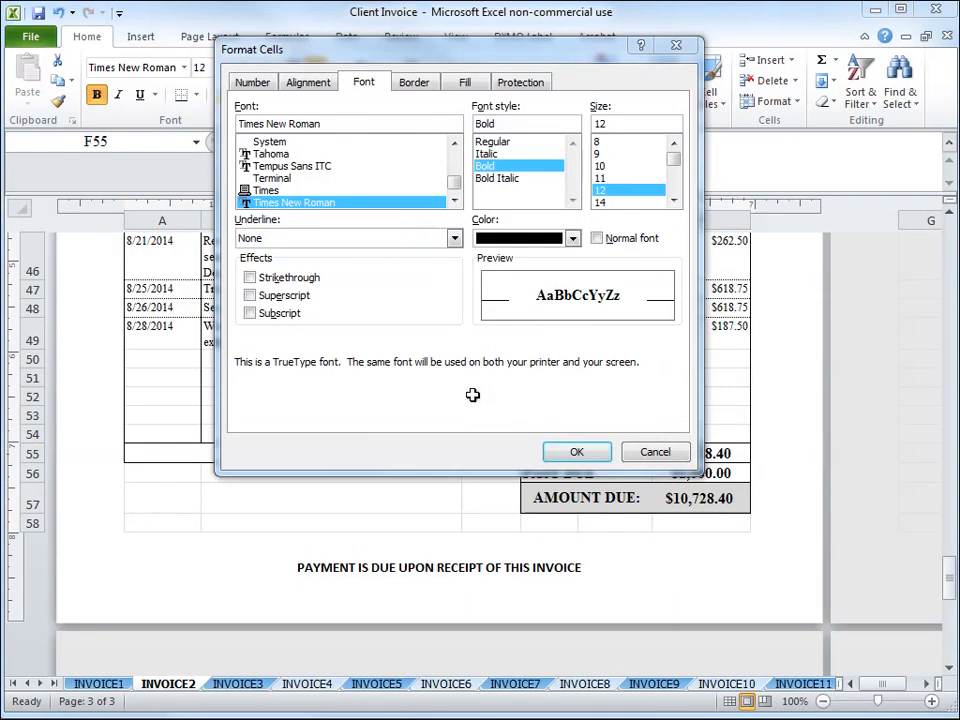
click(413, 84)
click(460, 83)
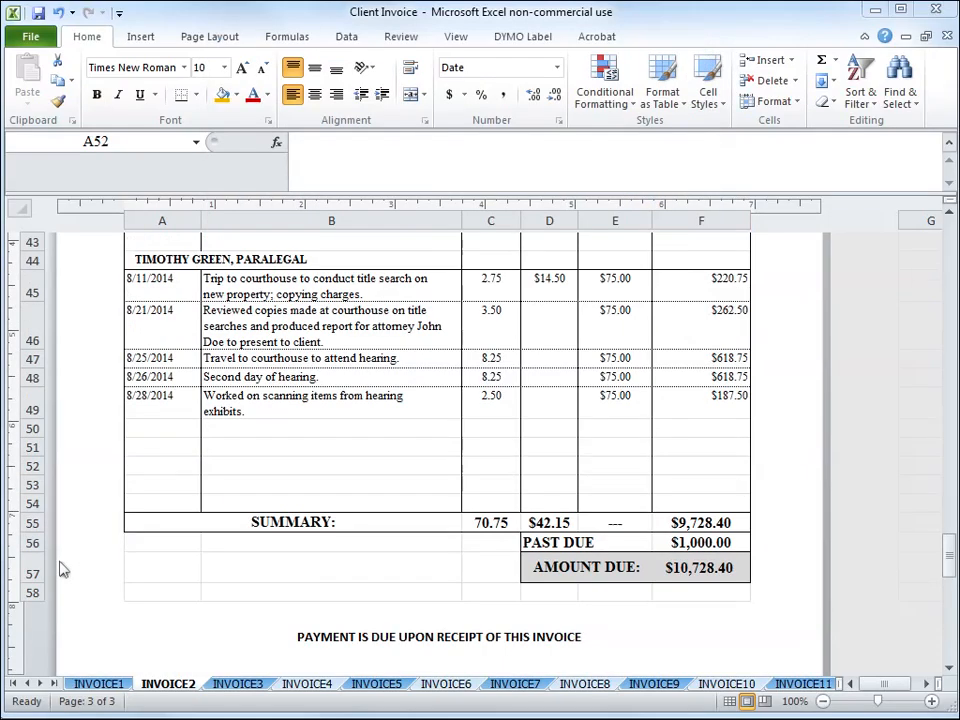
Delete the blank row 52 above the summary on INVOICE2
click(157, 466)
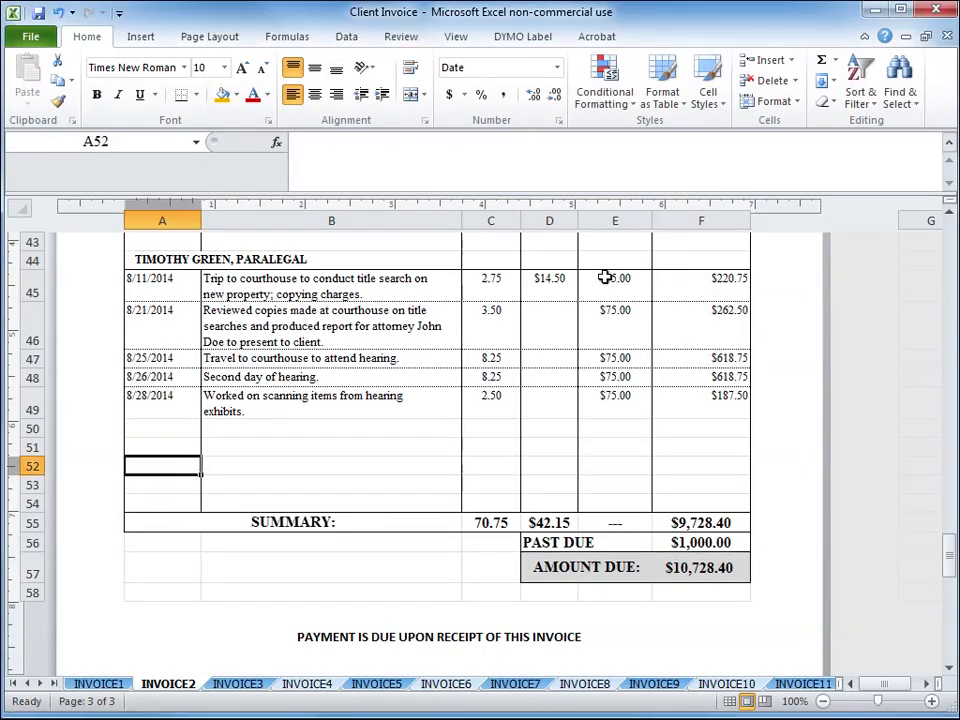
click(765, 80)
click(745, 129)
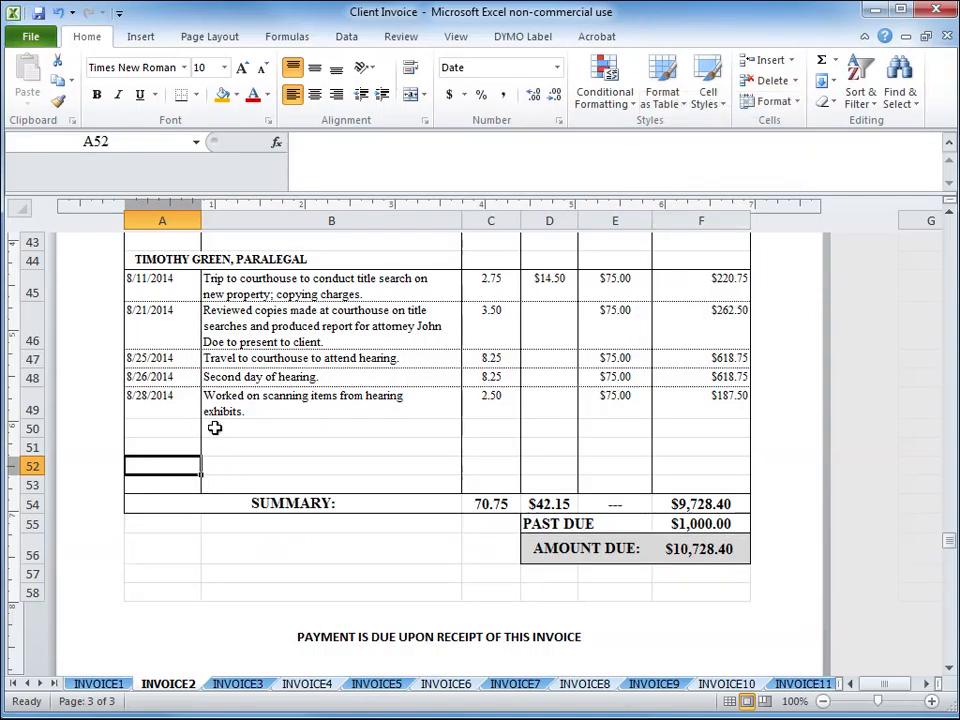
scroll(214, 428, down, 1)
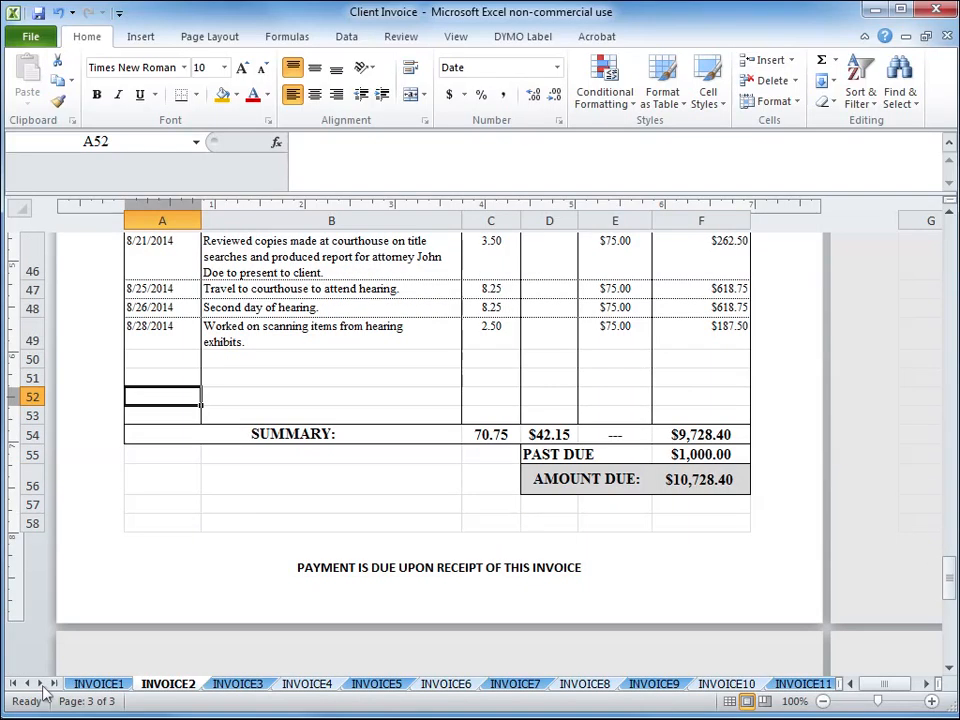
Preview all three printed pages of the Brown Realty invoice
scroll(45, 695, up, 10)
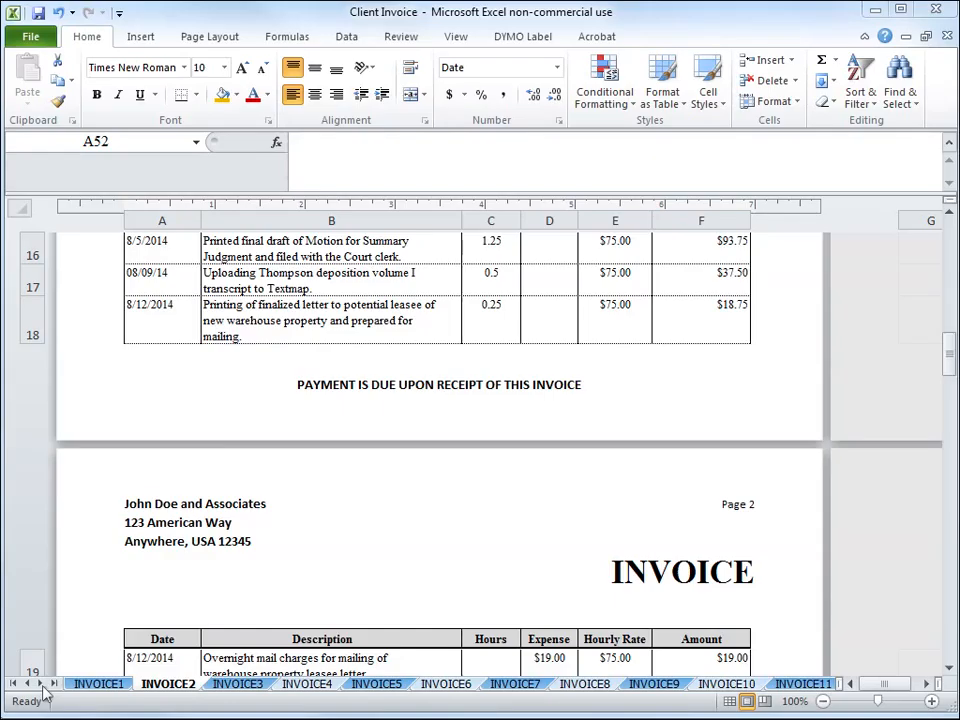
key(ctrl+p)
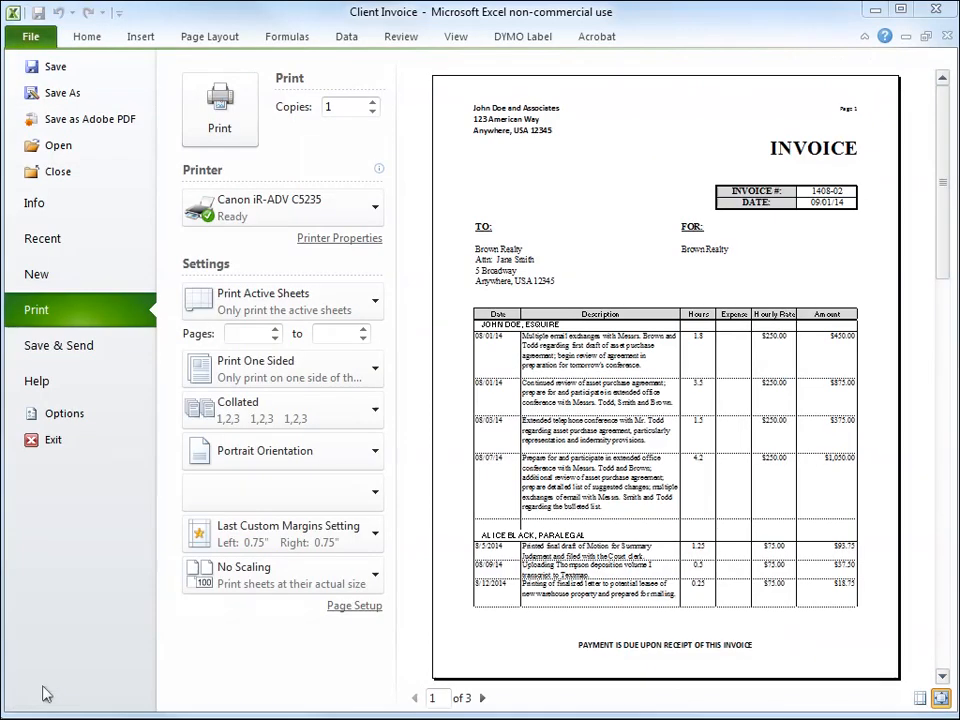
click(482, 699)
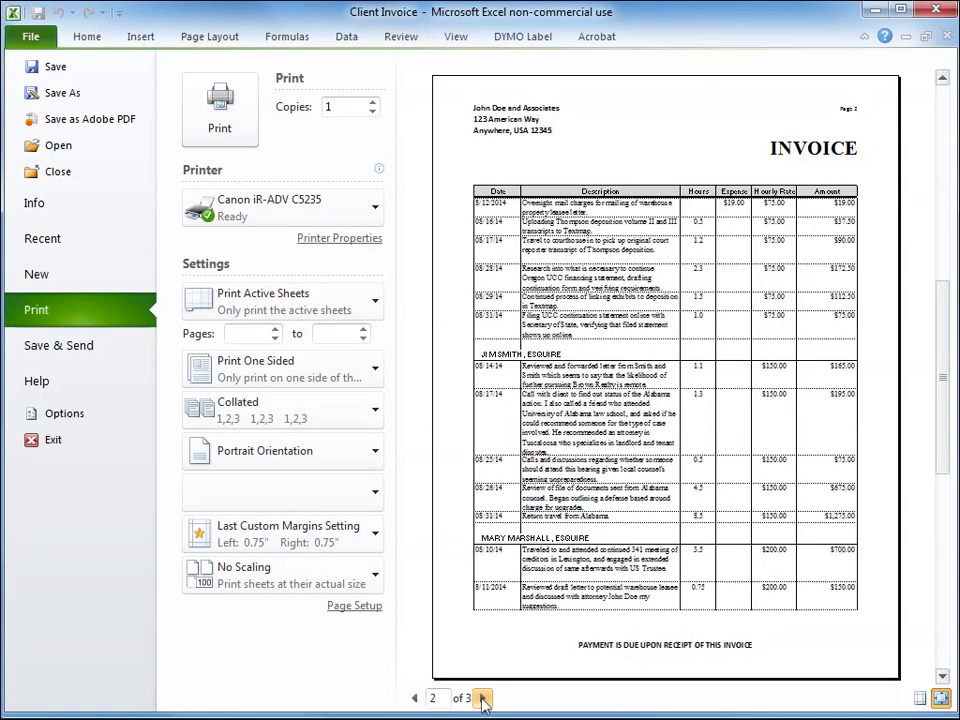
click(482, 699)
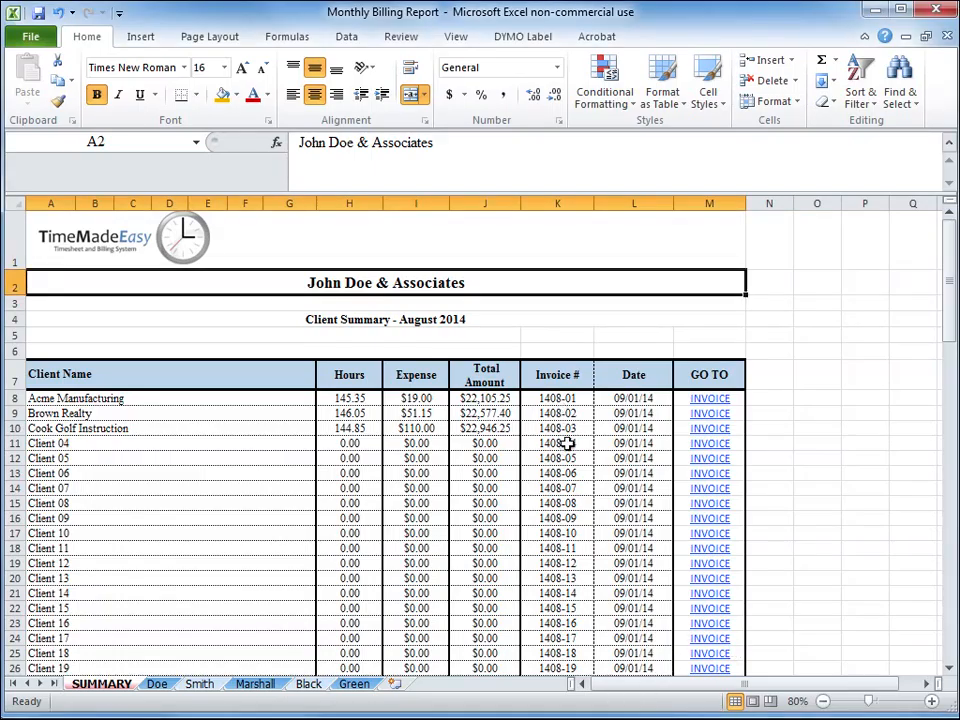
In the Monthly Billing Report's SUMMARY sheet, inspect the linked invoice number cells K8 and K10 and the date cell L8
click(559, 398)
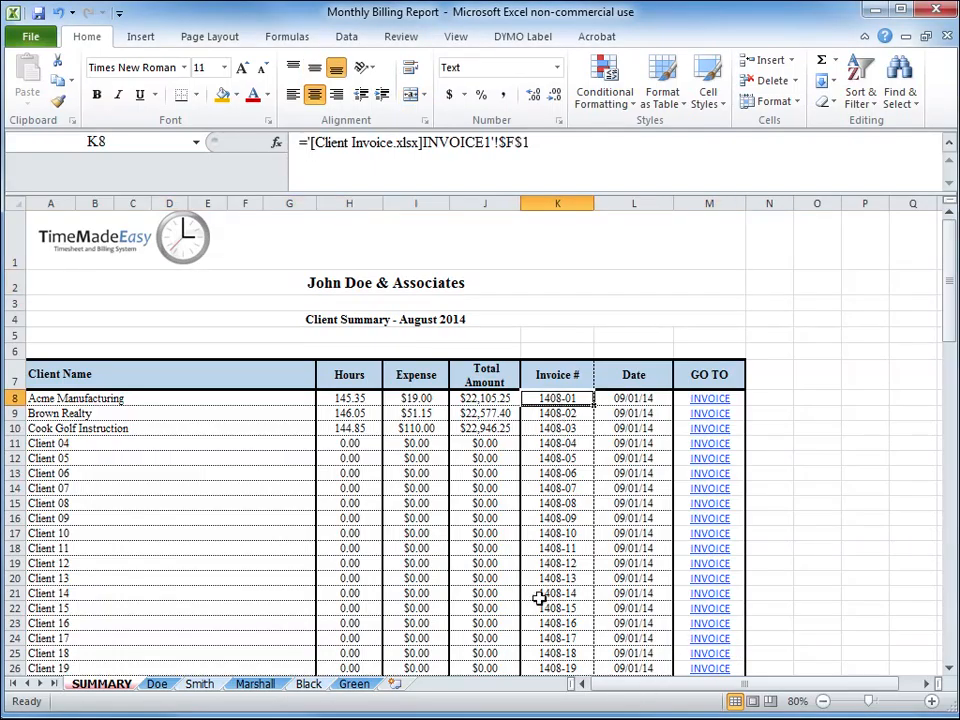
click(555, 428)
click(635, 400)
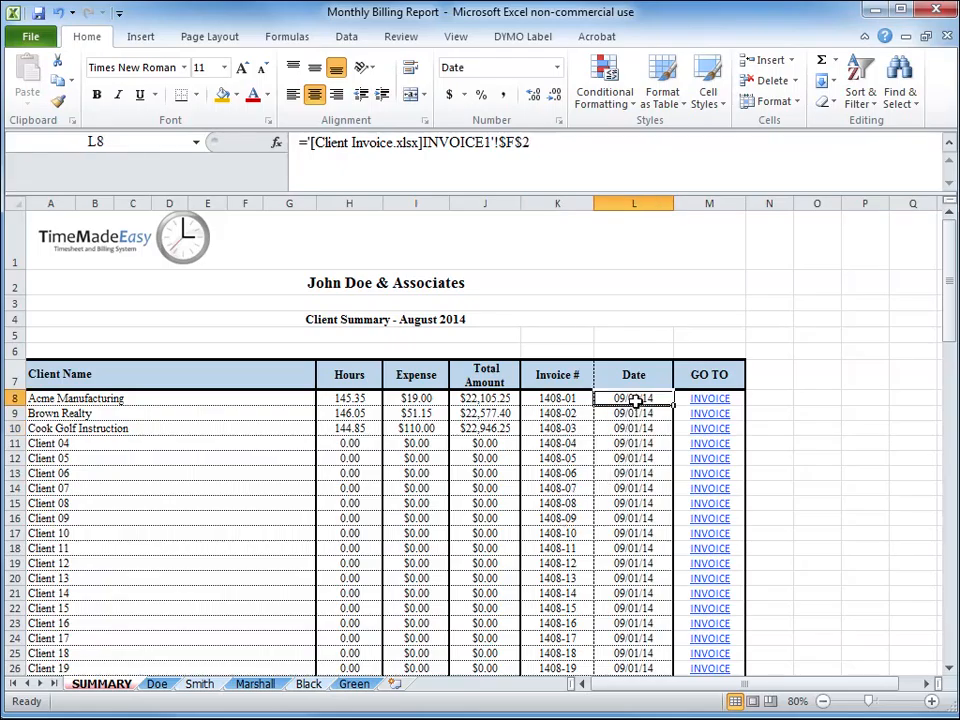